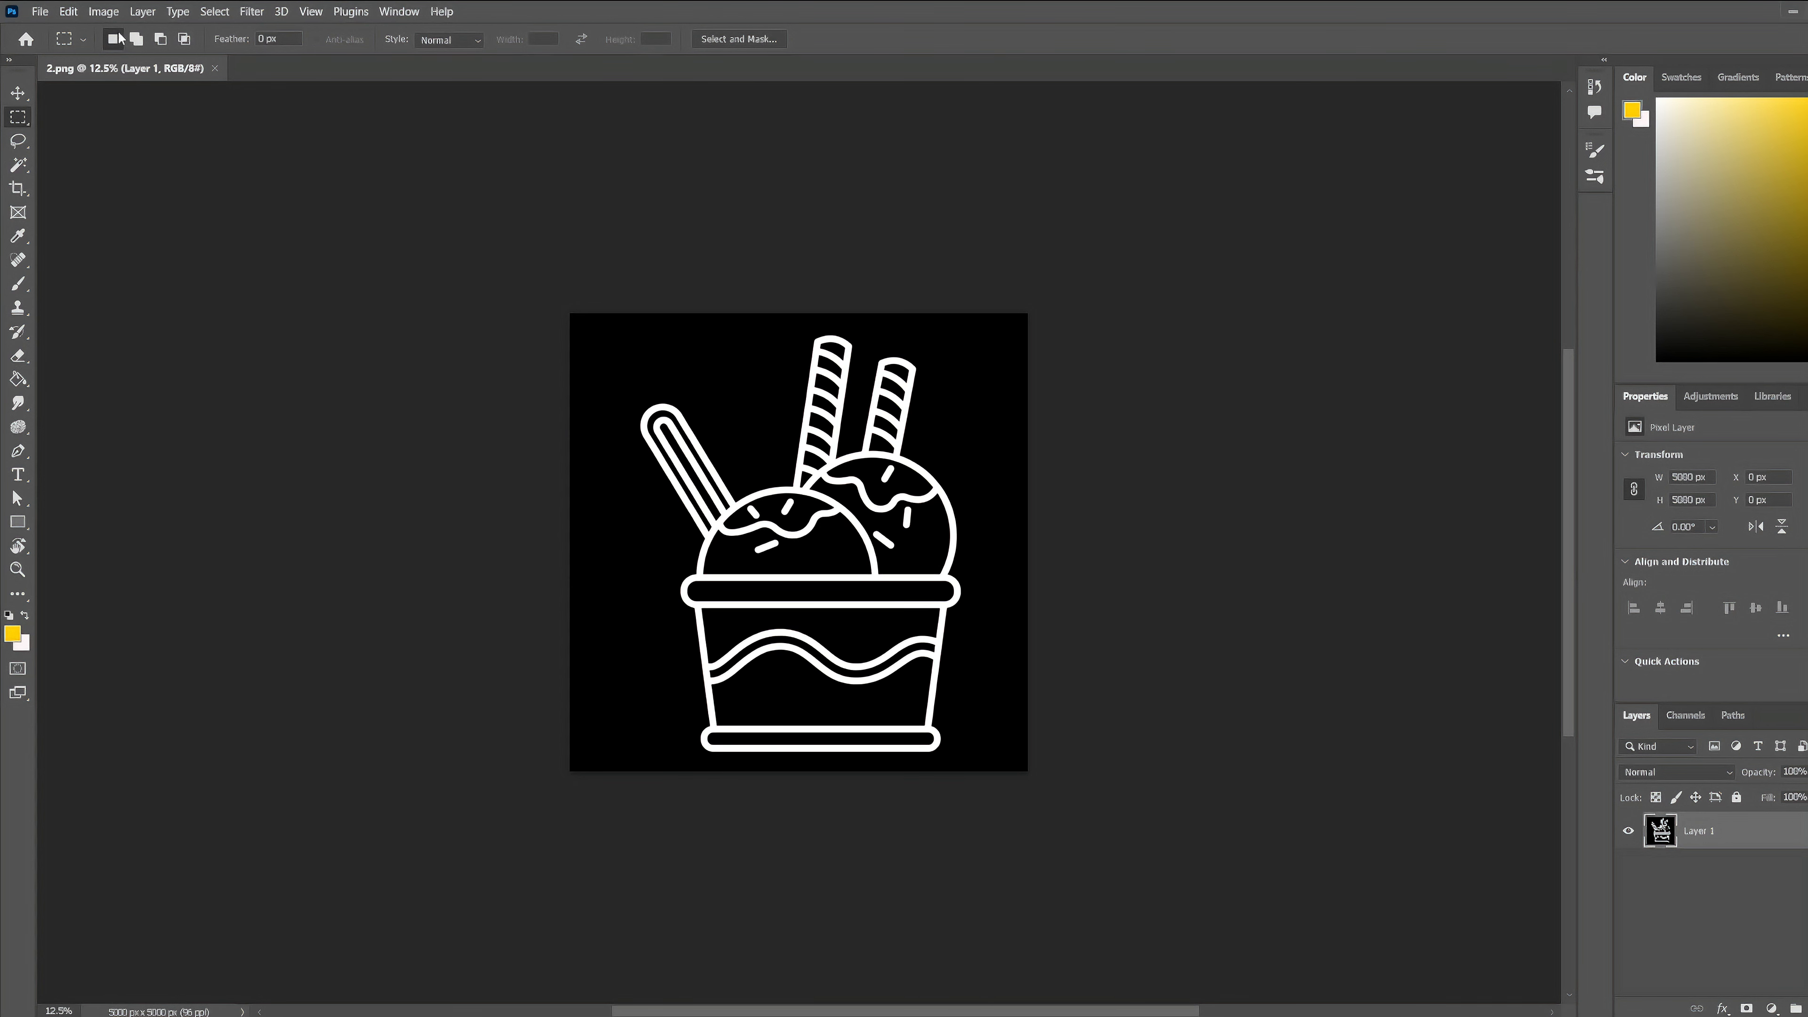
- Resize the white-line ice cream image to 72.083 inches wide and high, keeping the resolution at 96 pixels/inch
left_click(106, 14)
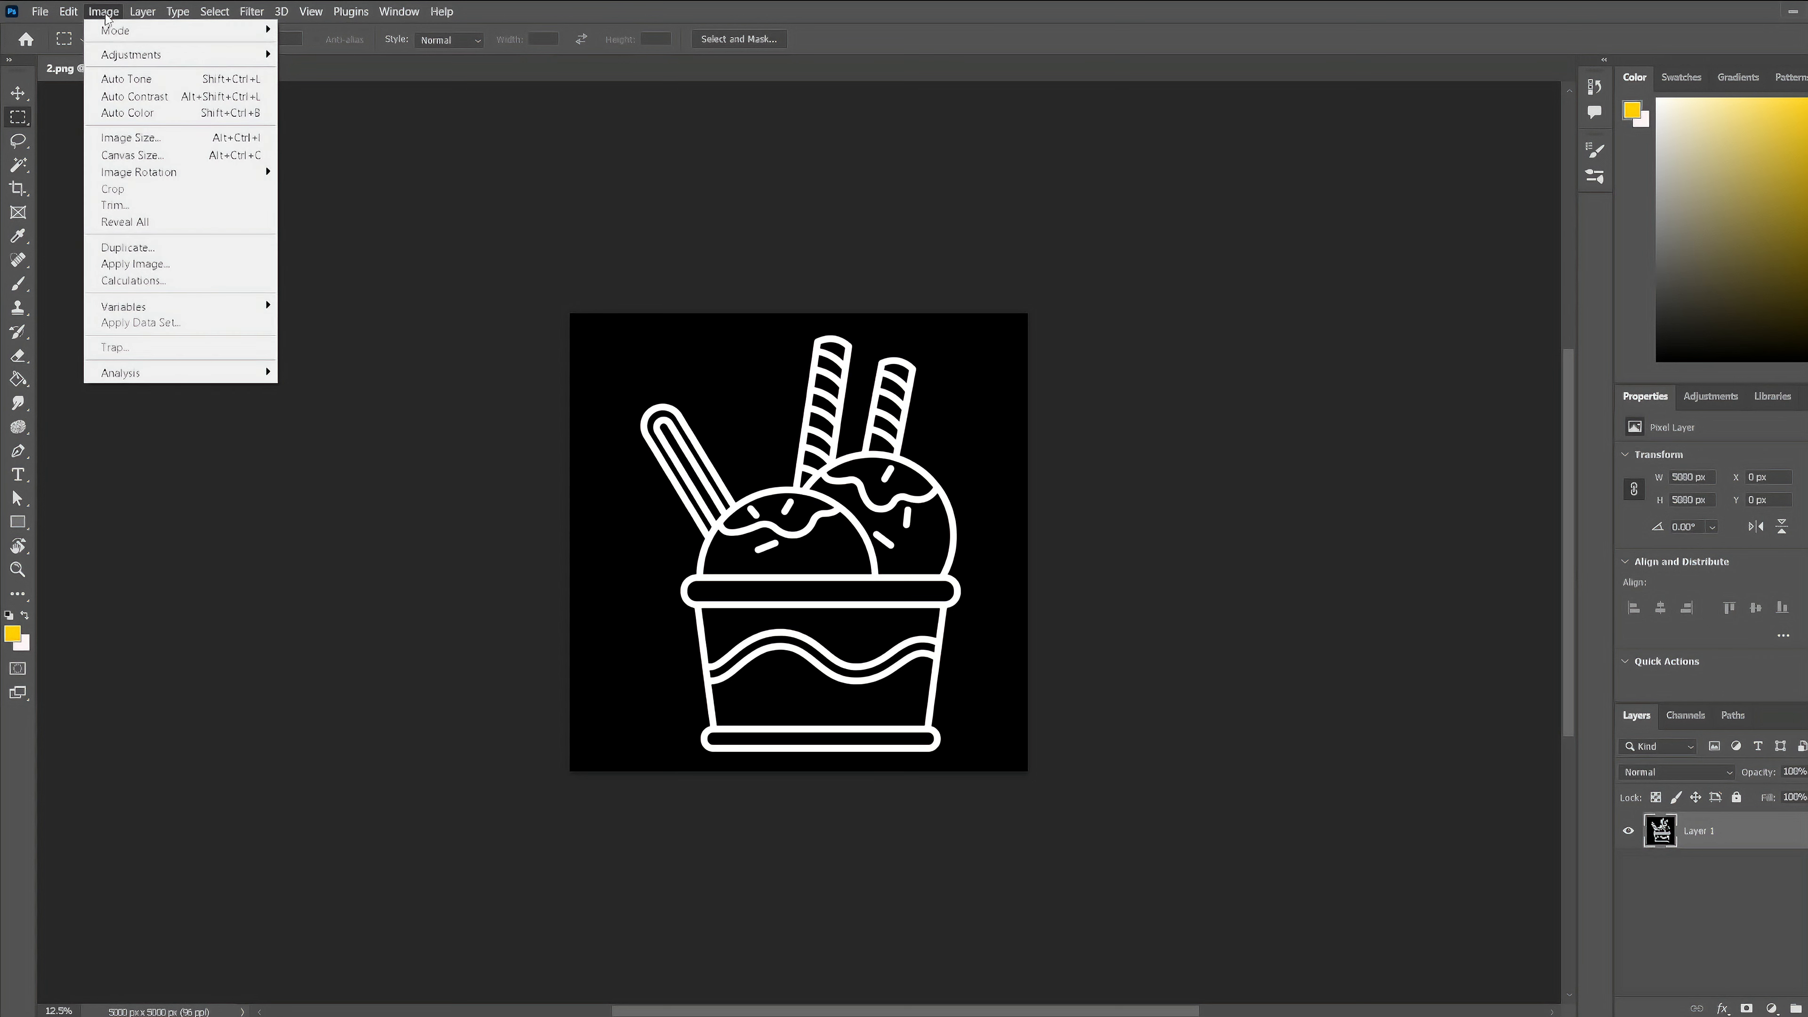
left_click(168, 142)
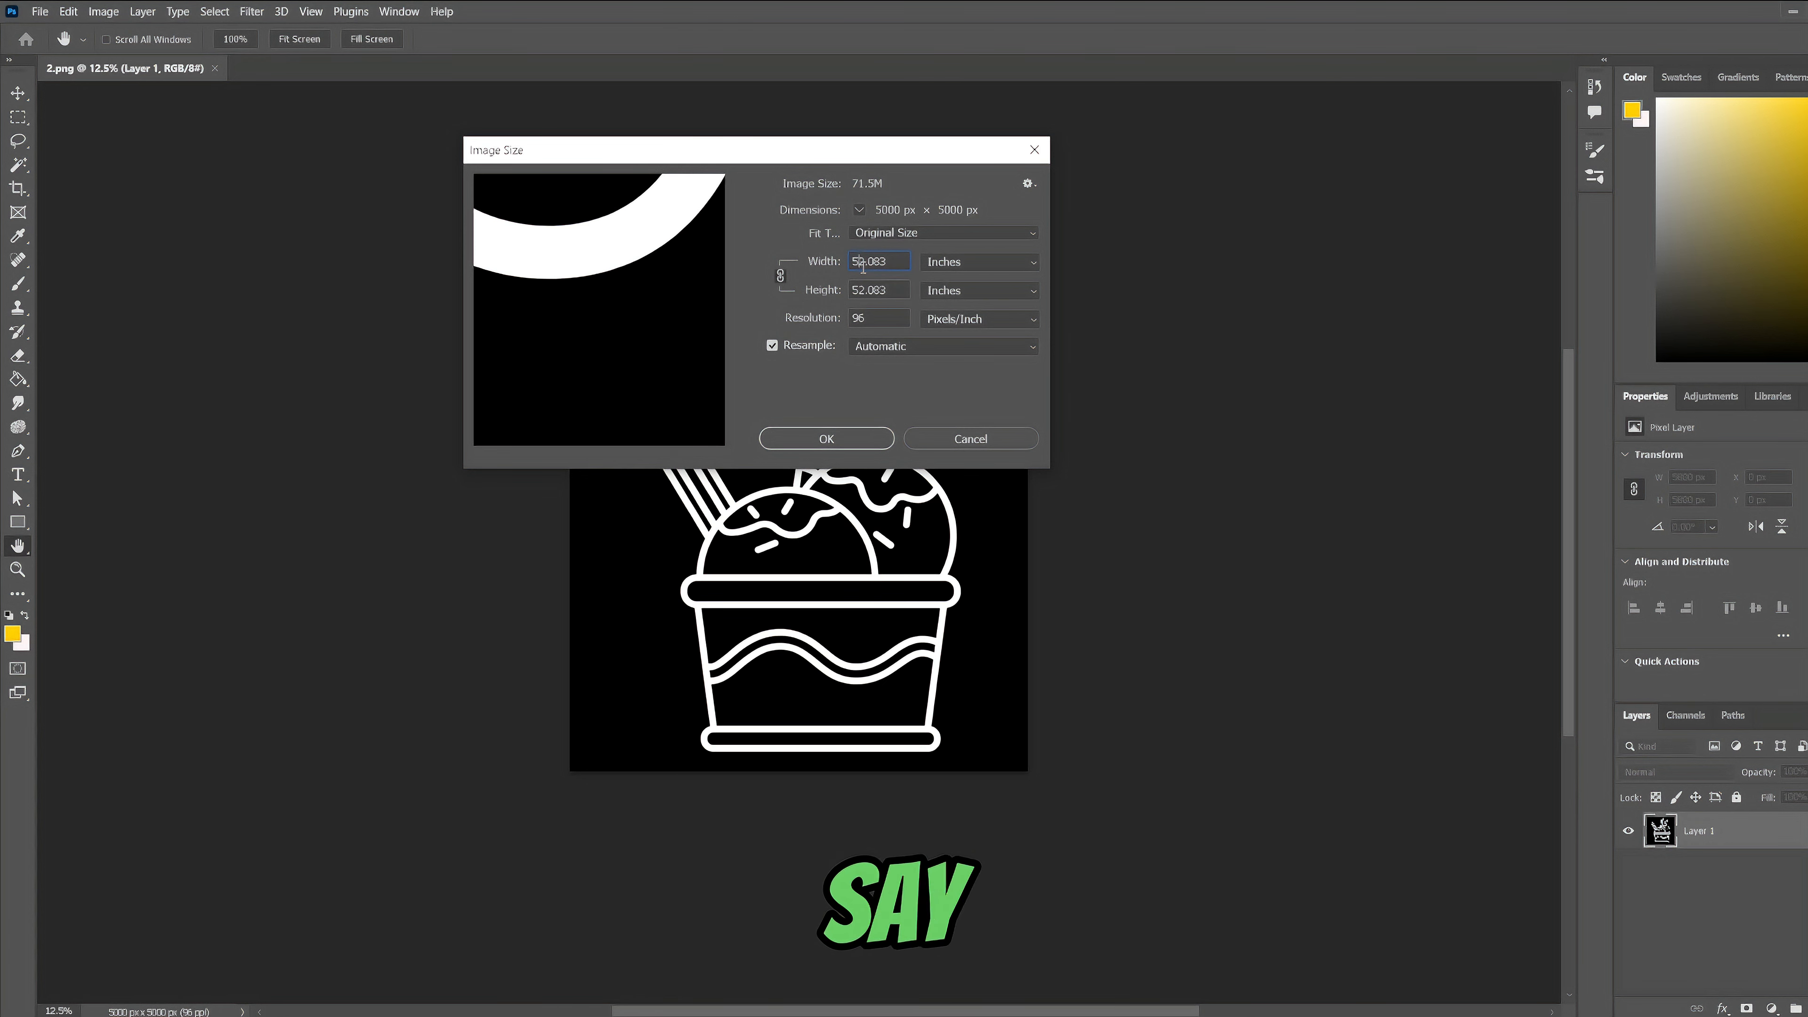
key("BackSpace")
type("7")
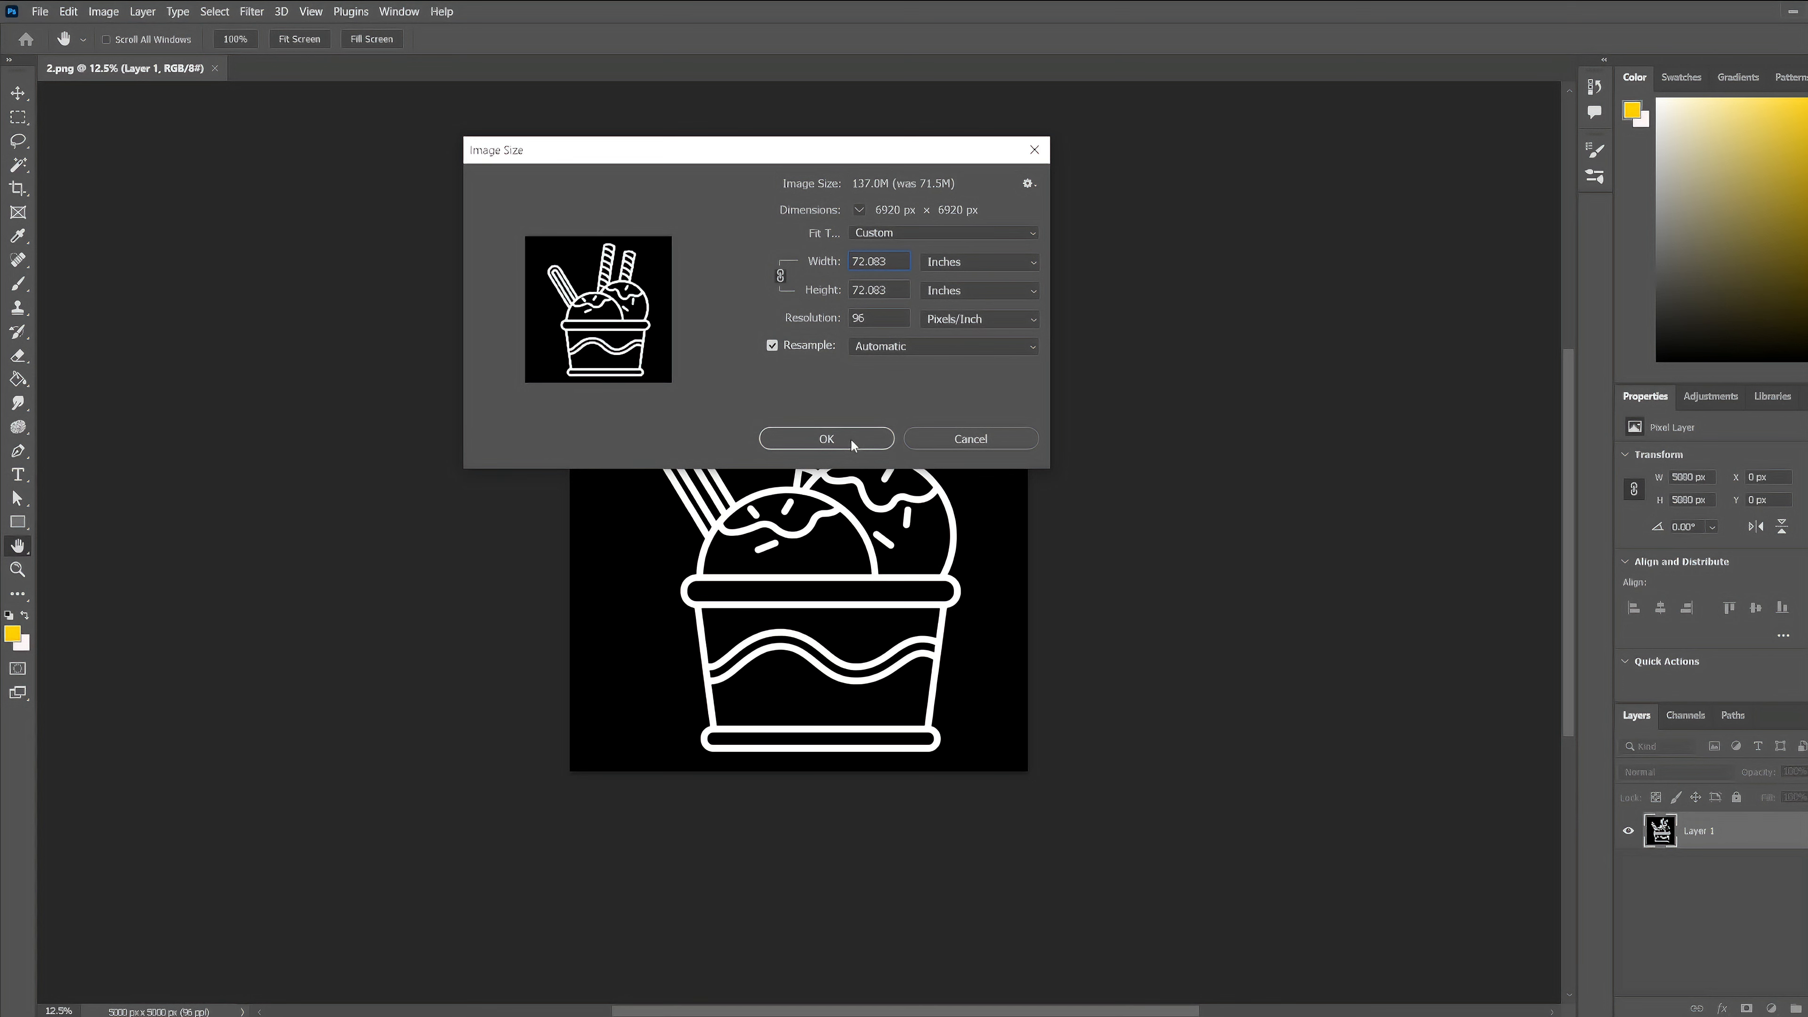
left_click(826, 439)
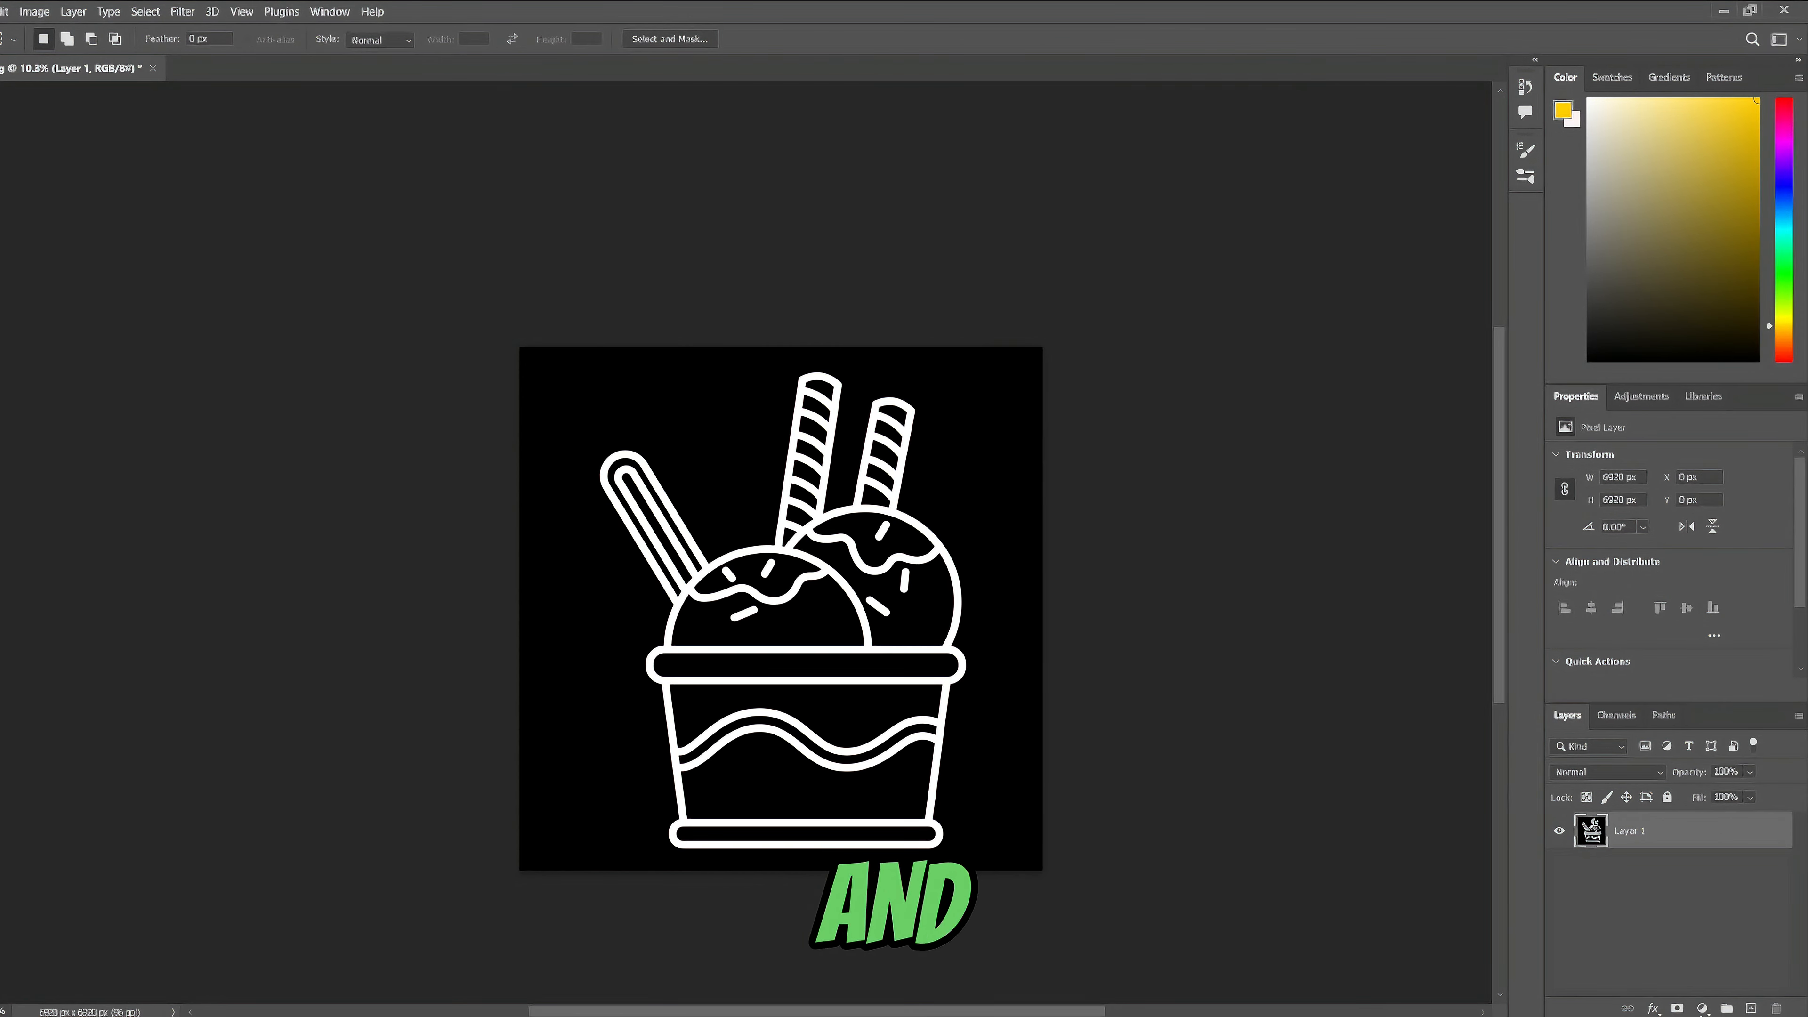
- Add a Solid Color fill layer in white (ffffff) and place it beneath Layer 1
left_click(1703, 1008)
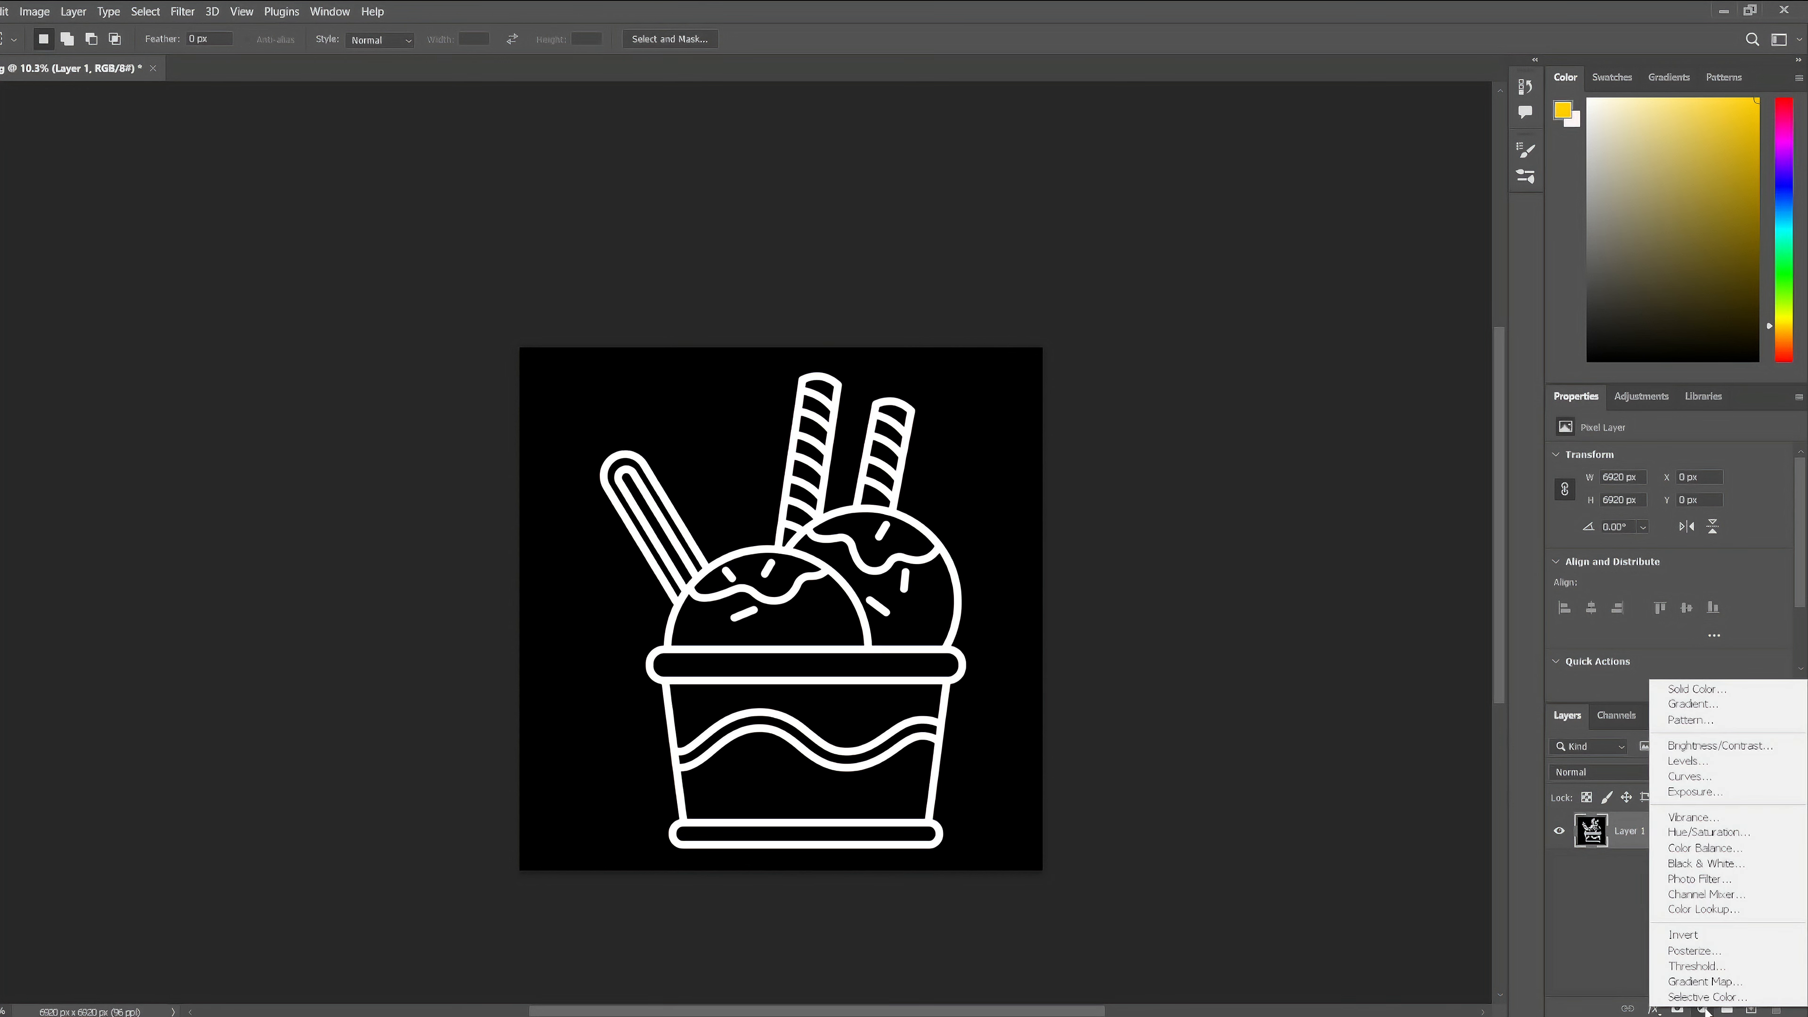
left_click(1671, 690)
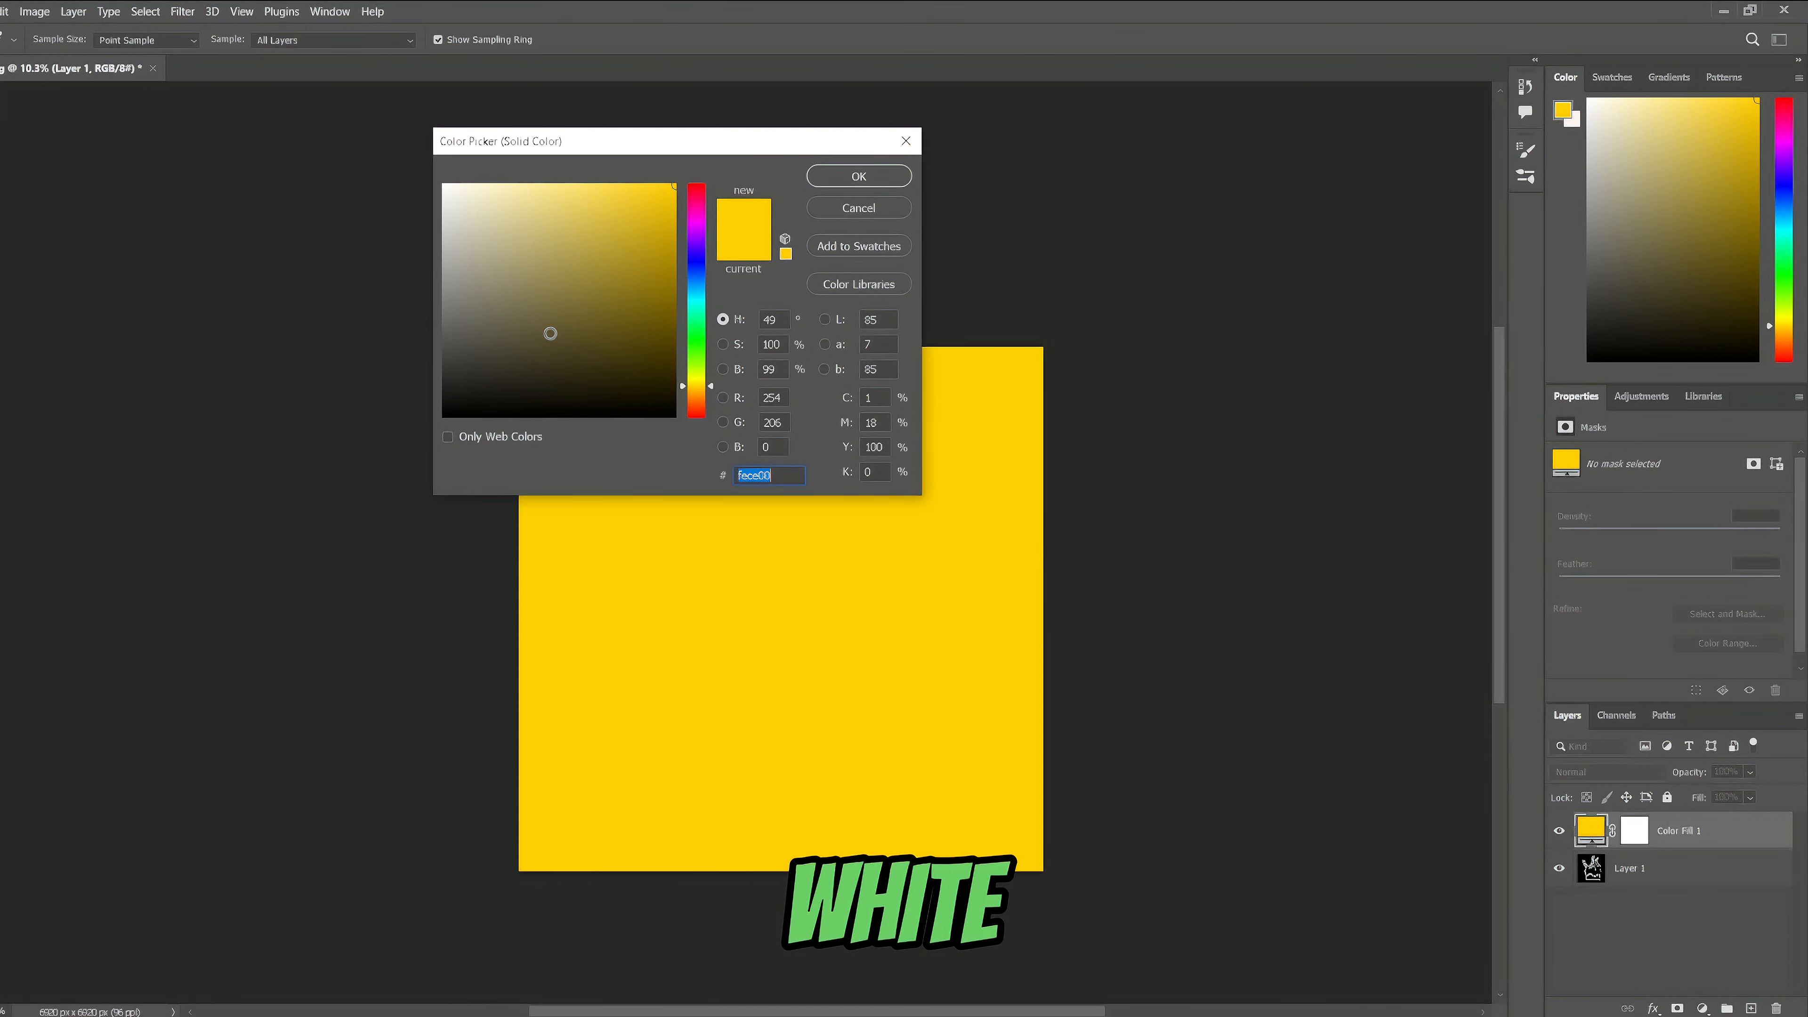
left_click_drag(550, 333, 429, 181)
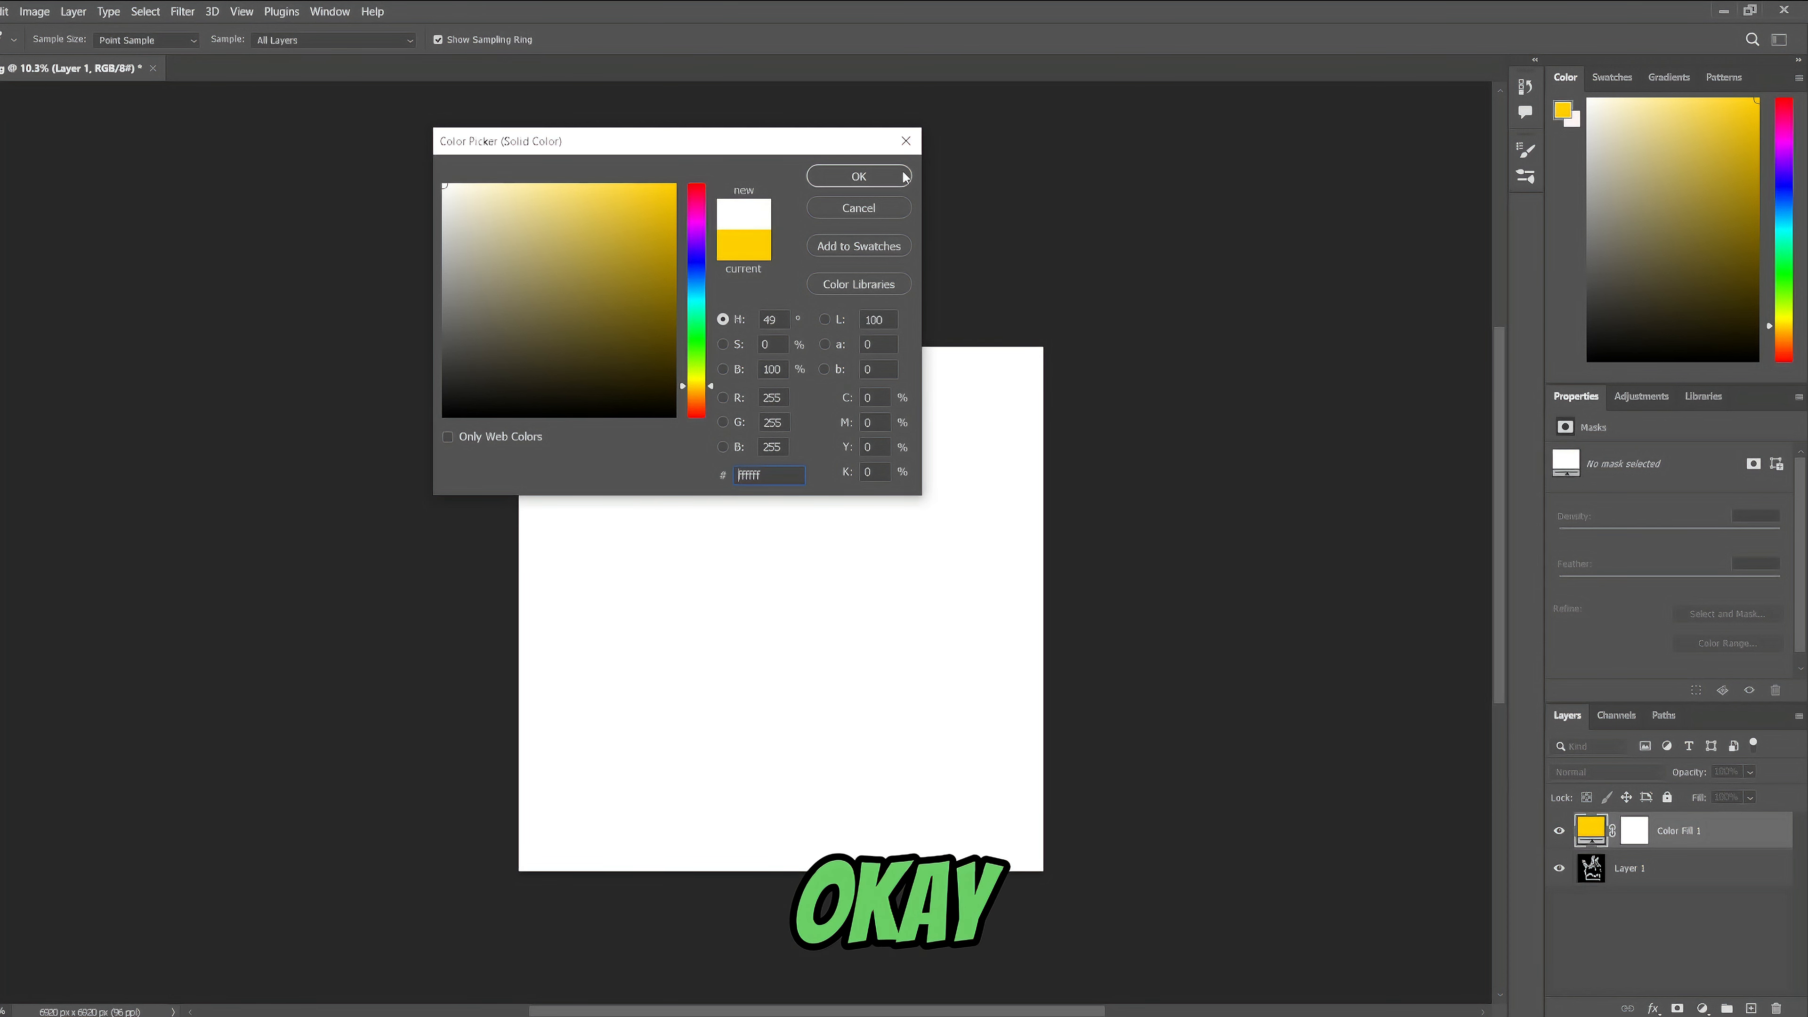
left_click(887, 177)
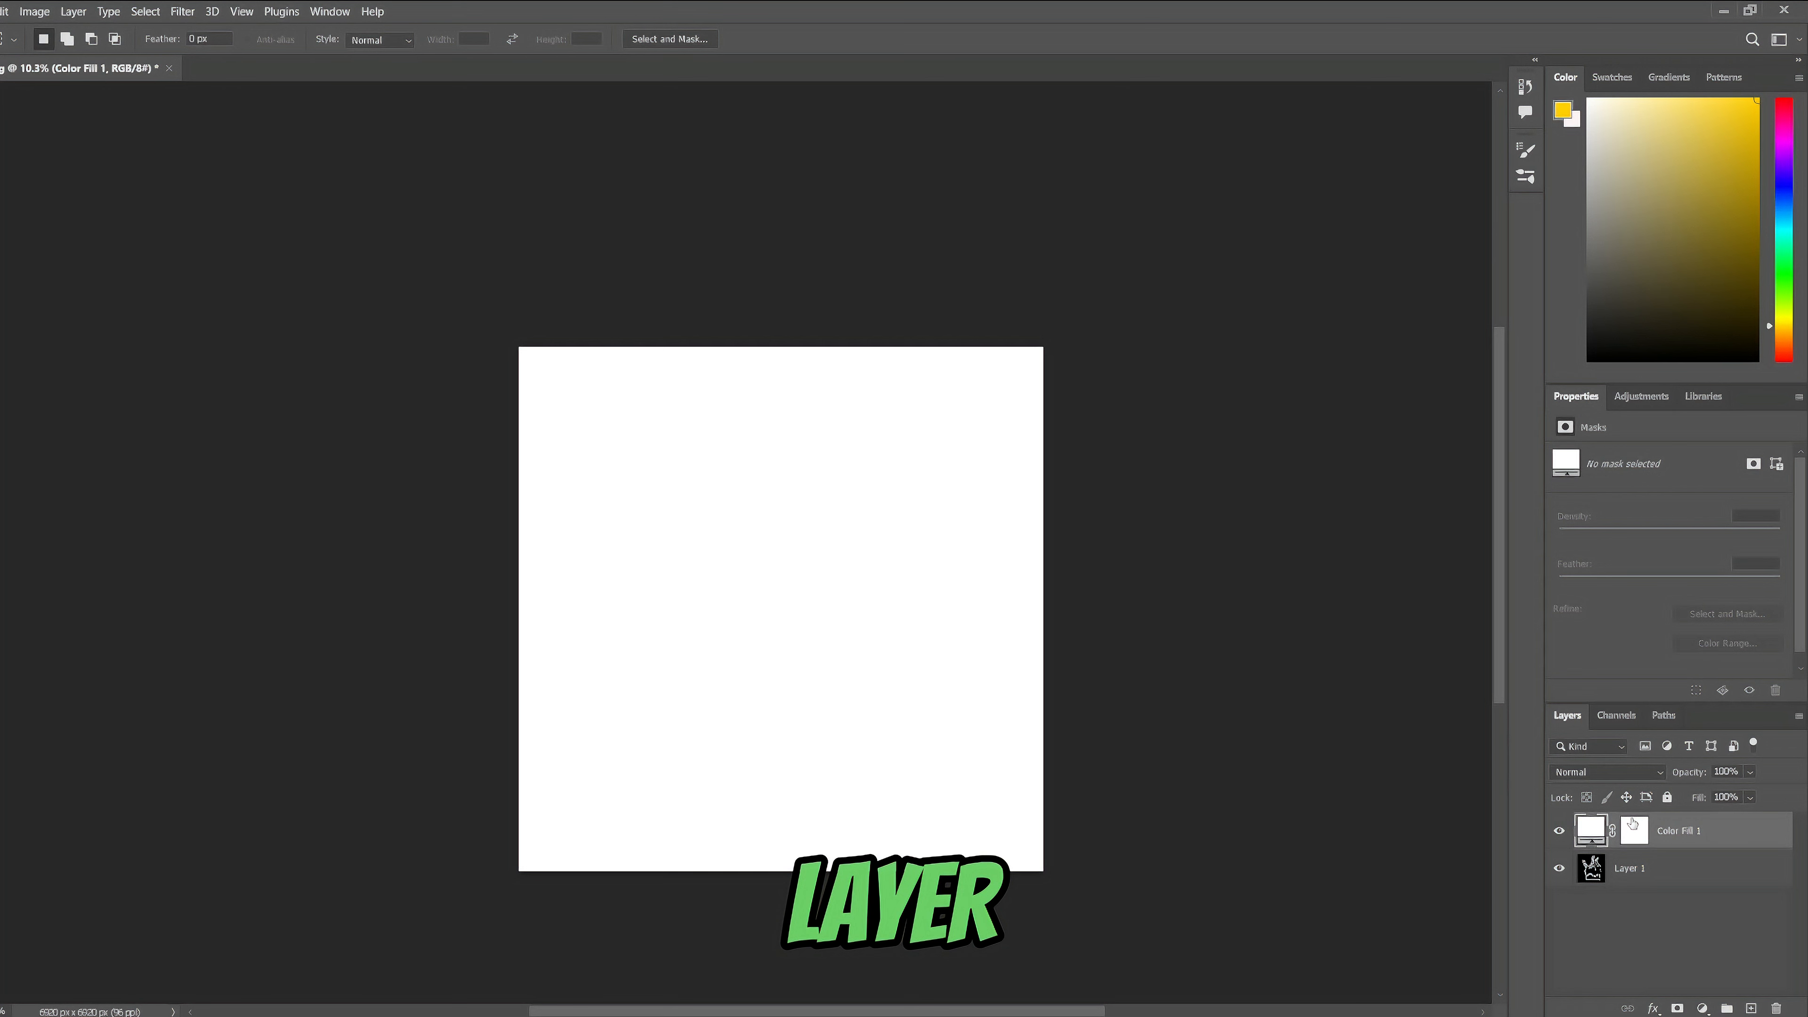
left_click_drag(1645, 832, 1680, 878)
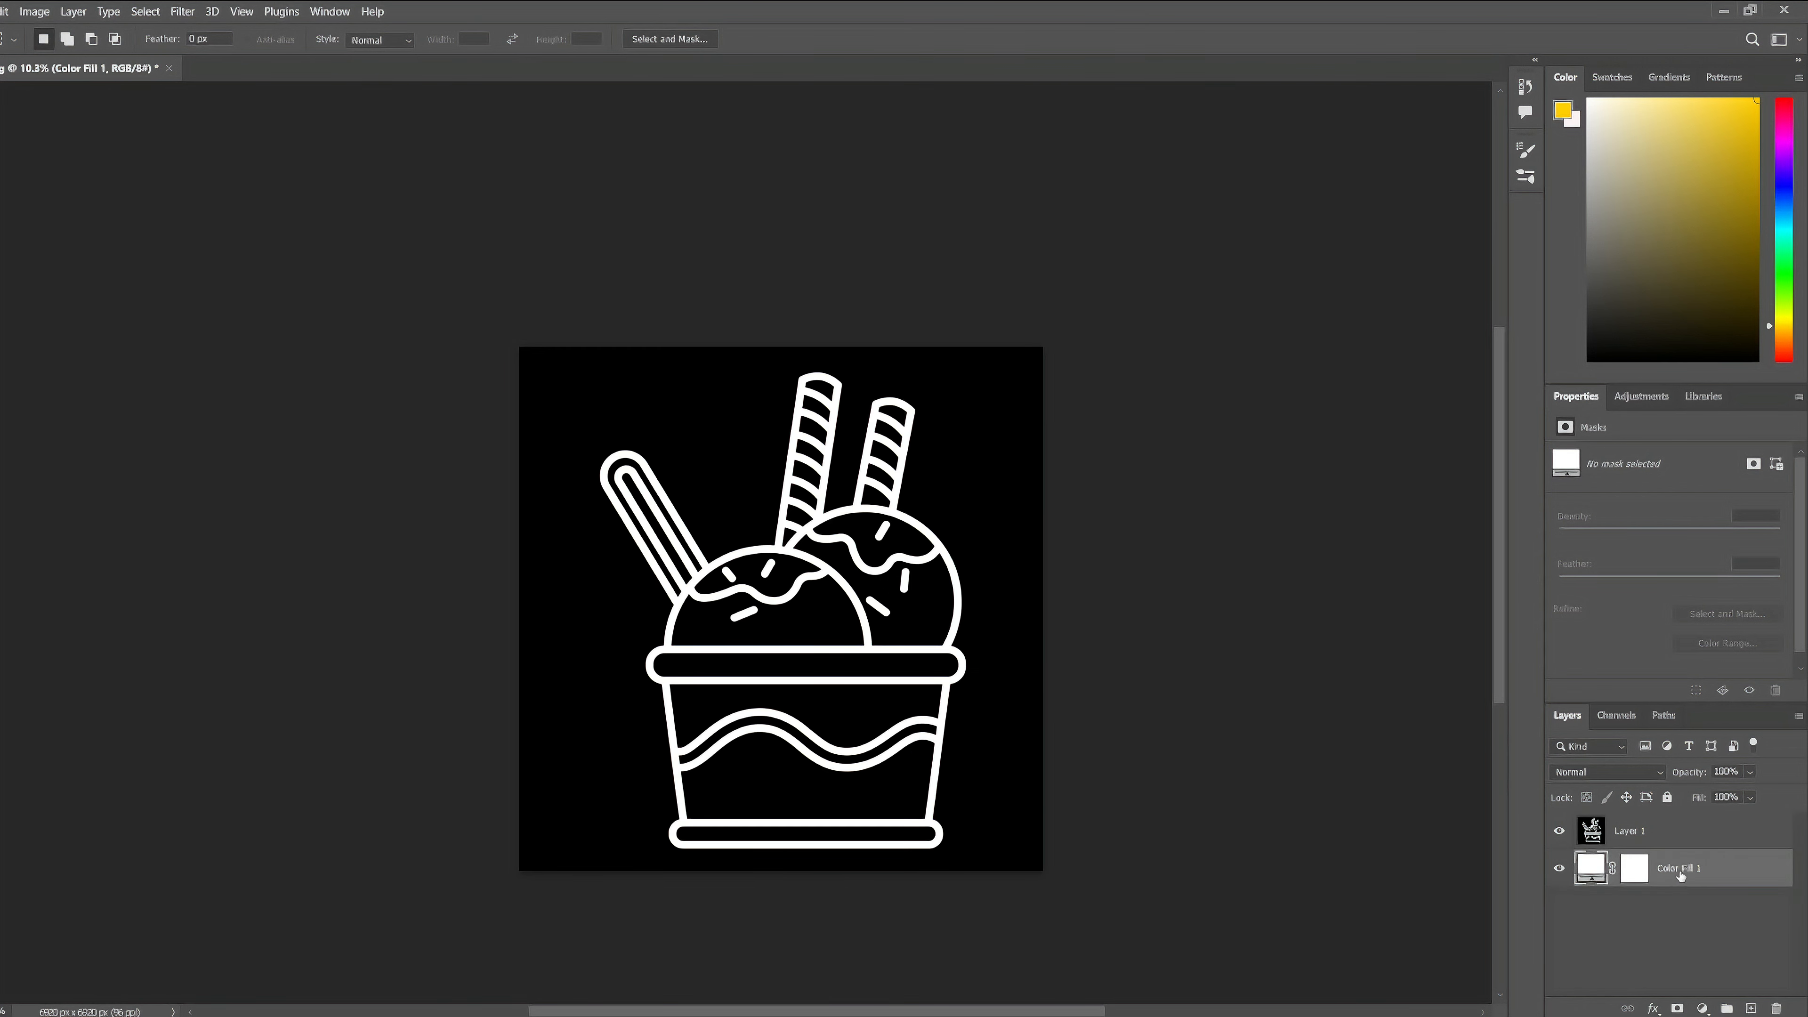
- In Layer 1's Blending Options, raise the Blend If black limit for This Layer to 207, and hide the white fill layer
left_click(1645, 832)
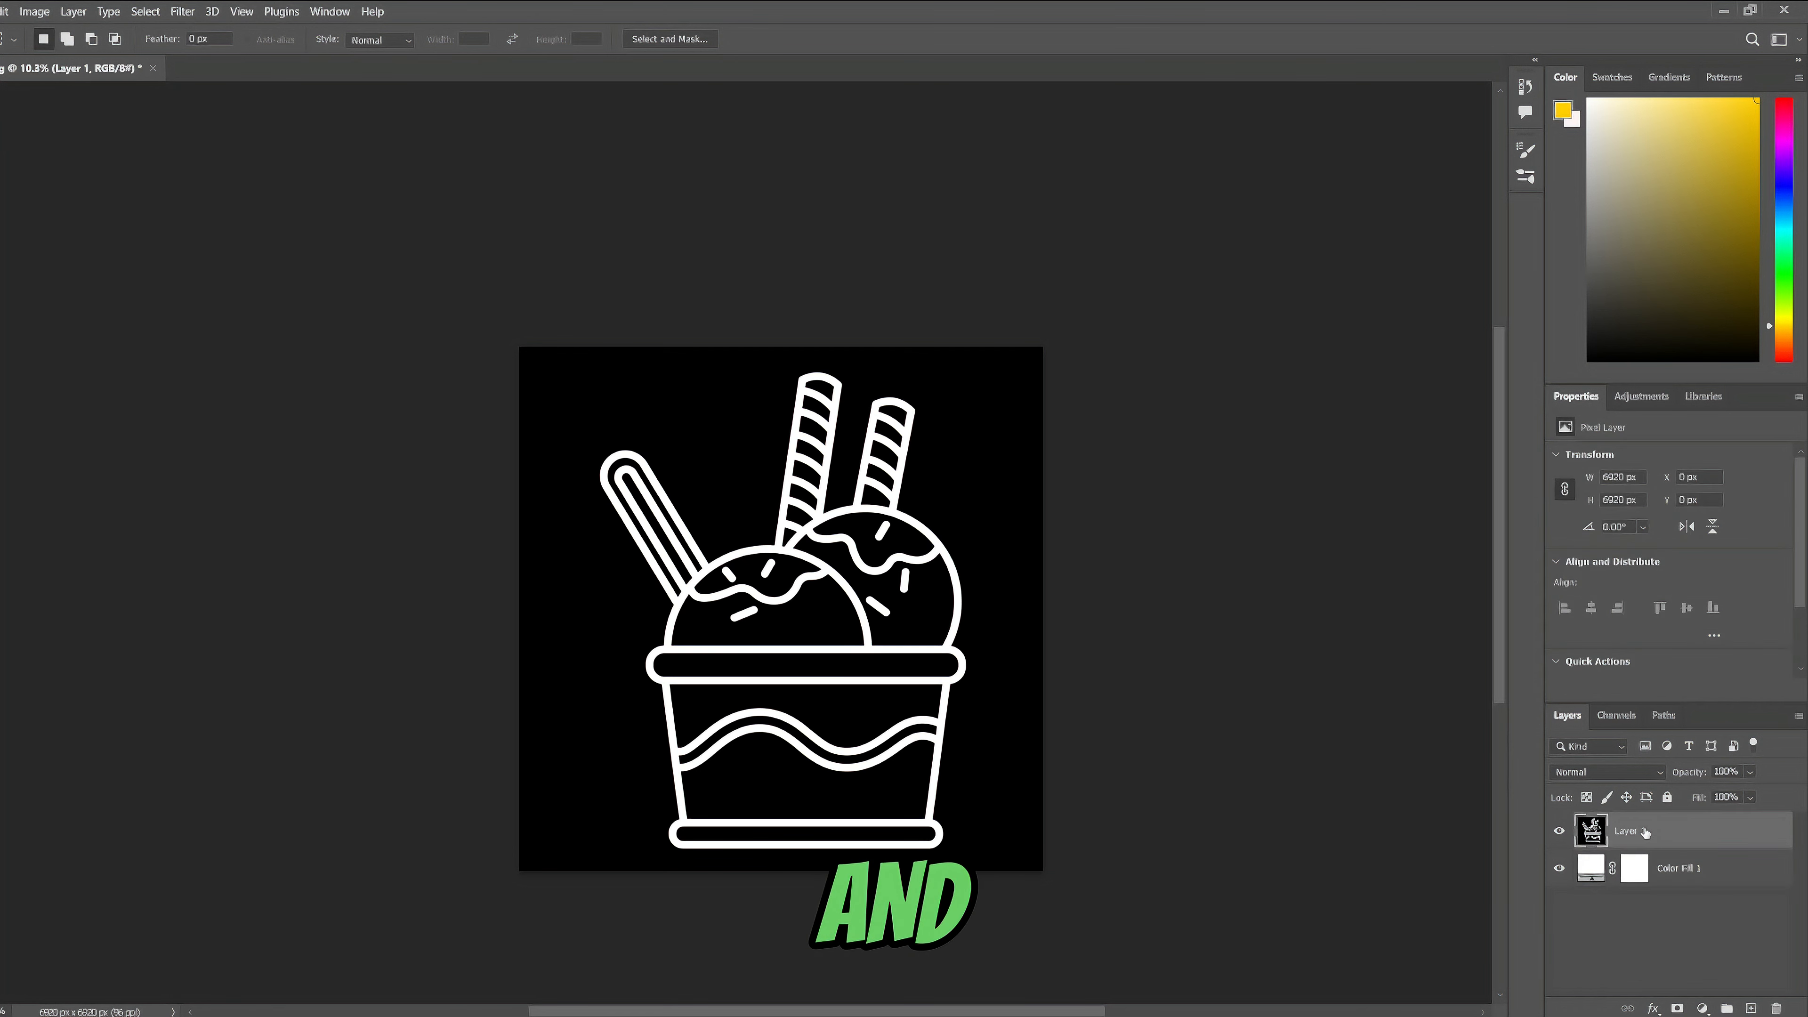
right_click(1640, 831)
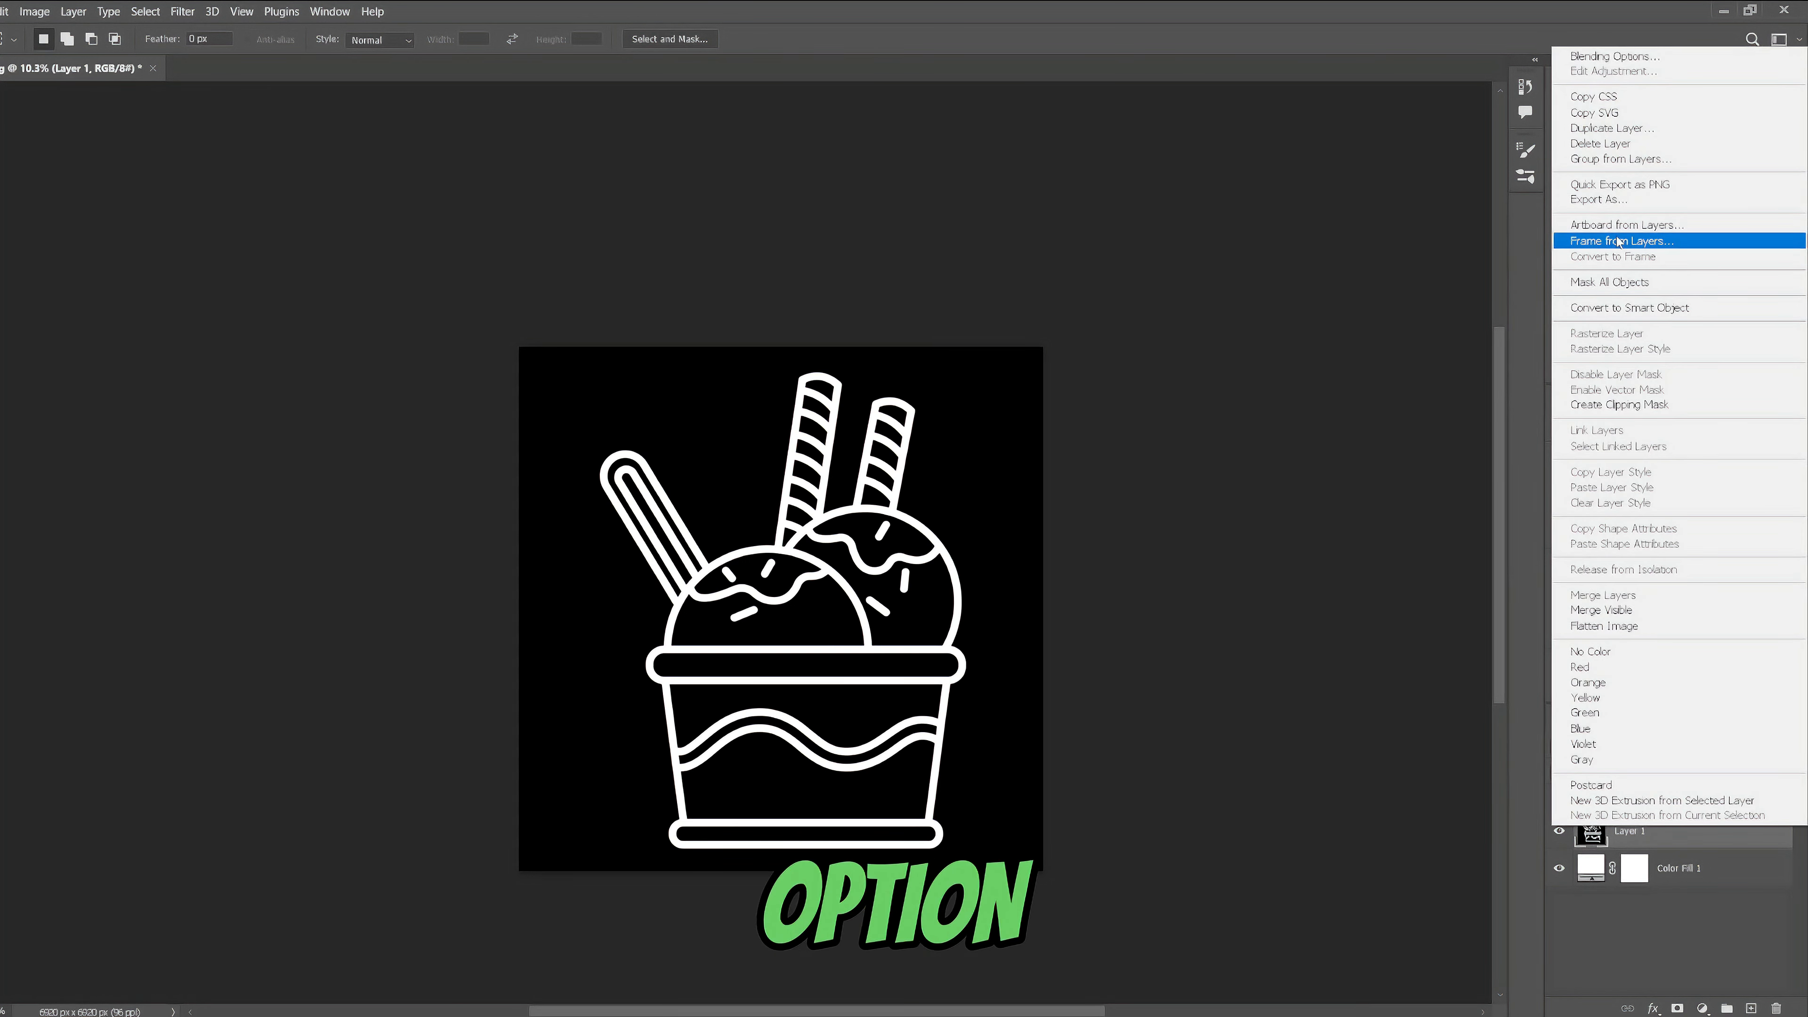
left_click(1615, 56)
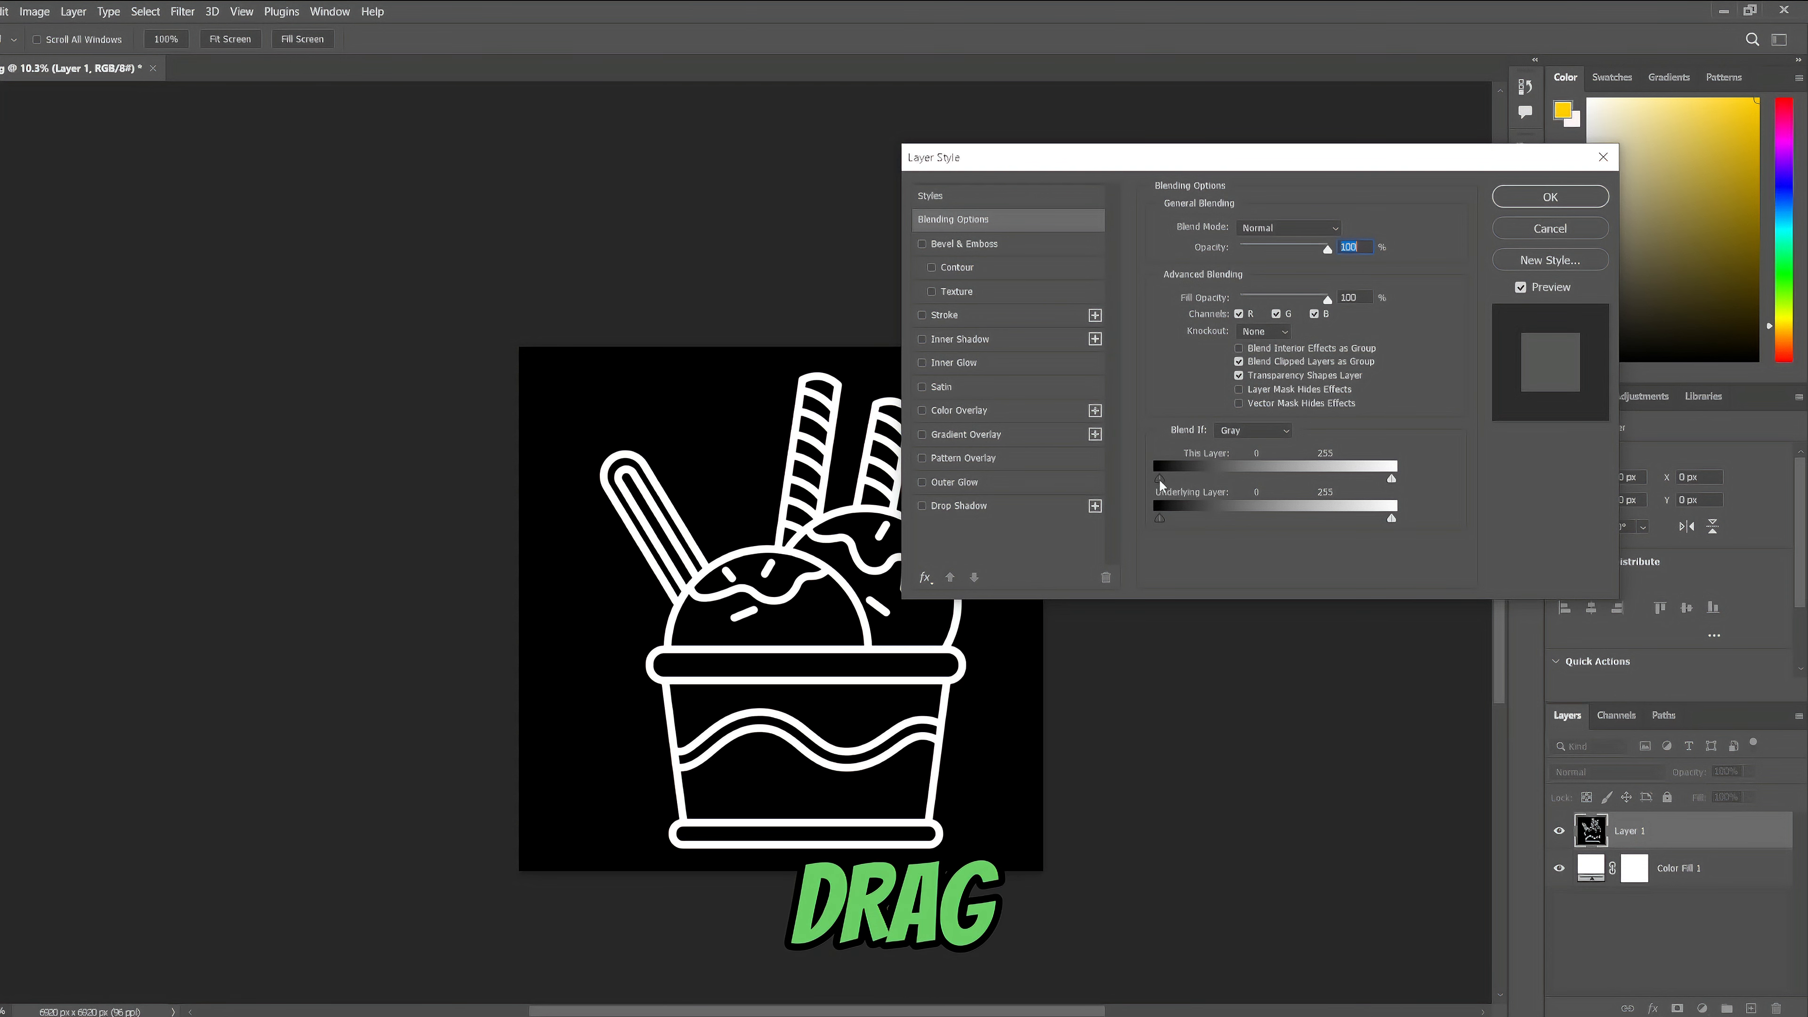
left_click_drag(1158, 479, 1295, 483)
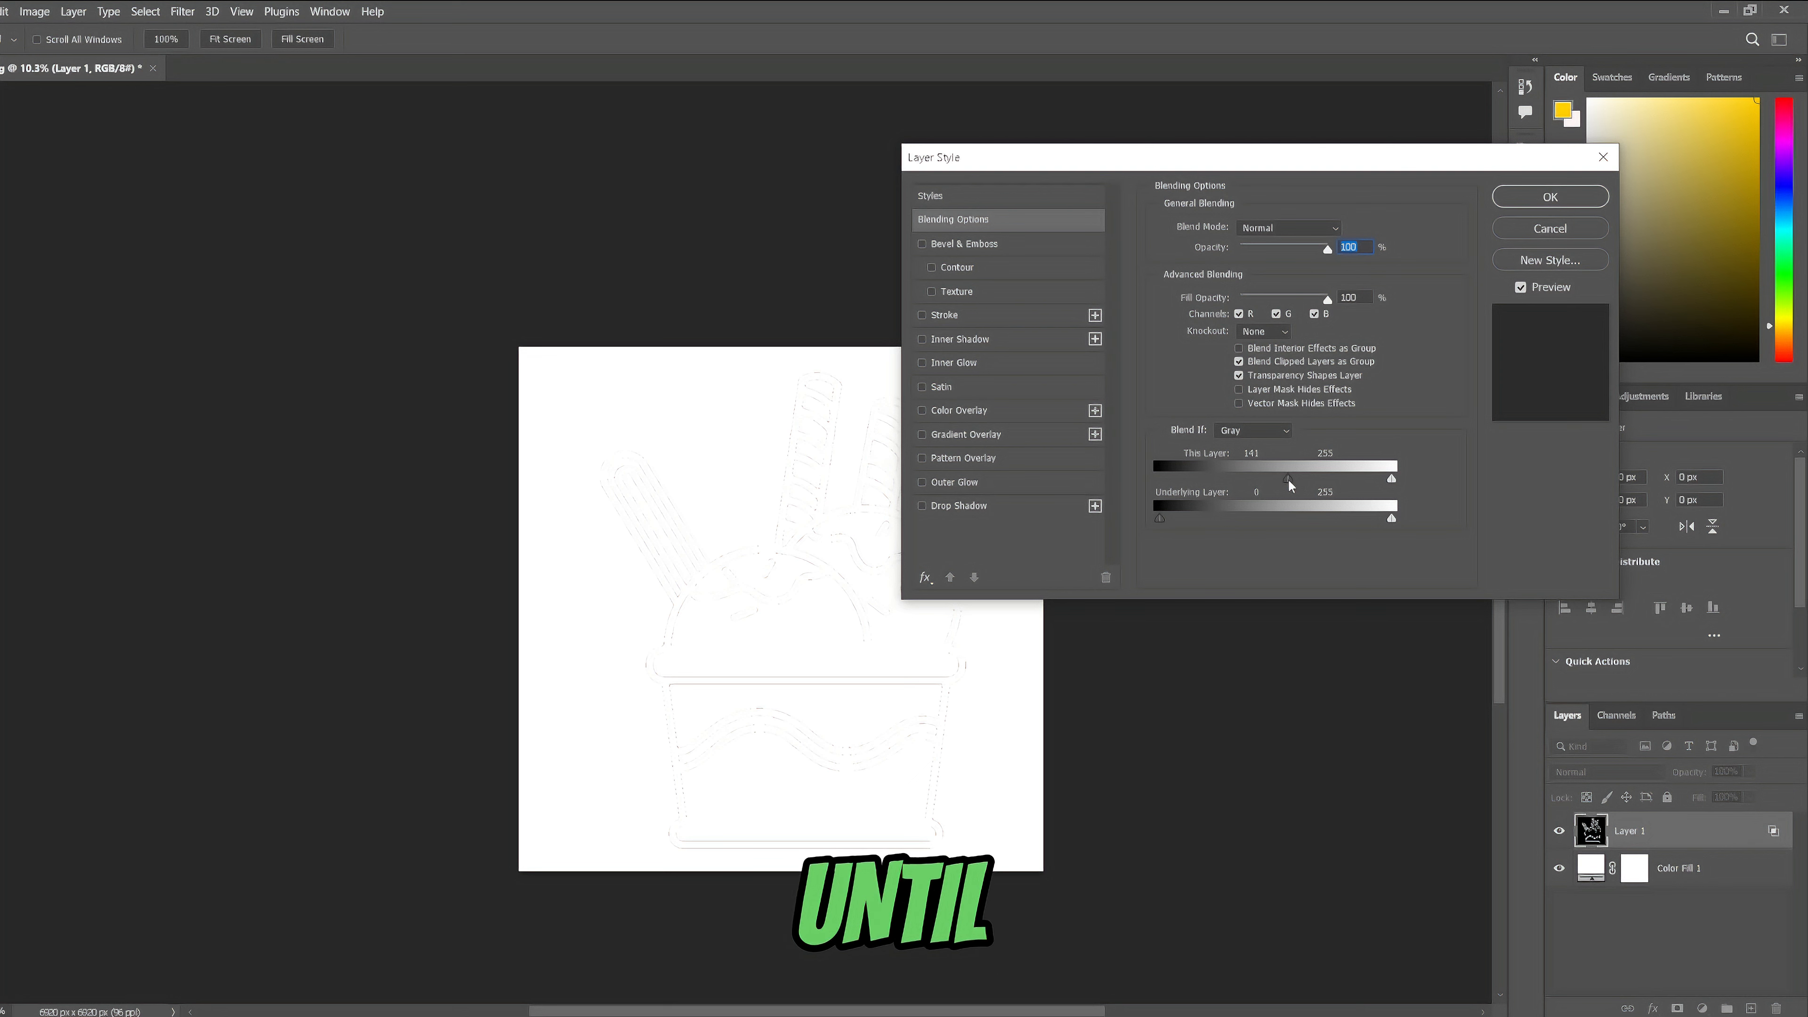
left_click_drag(1327, 482, 1348, 478)
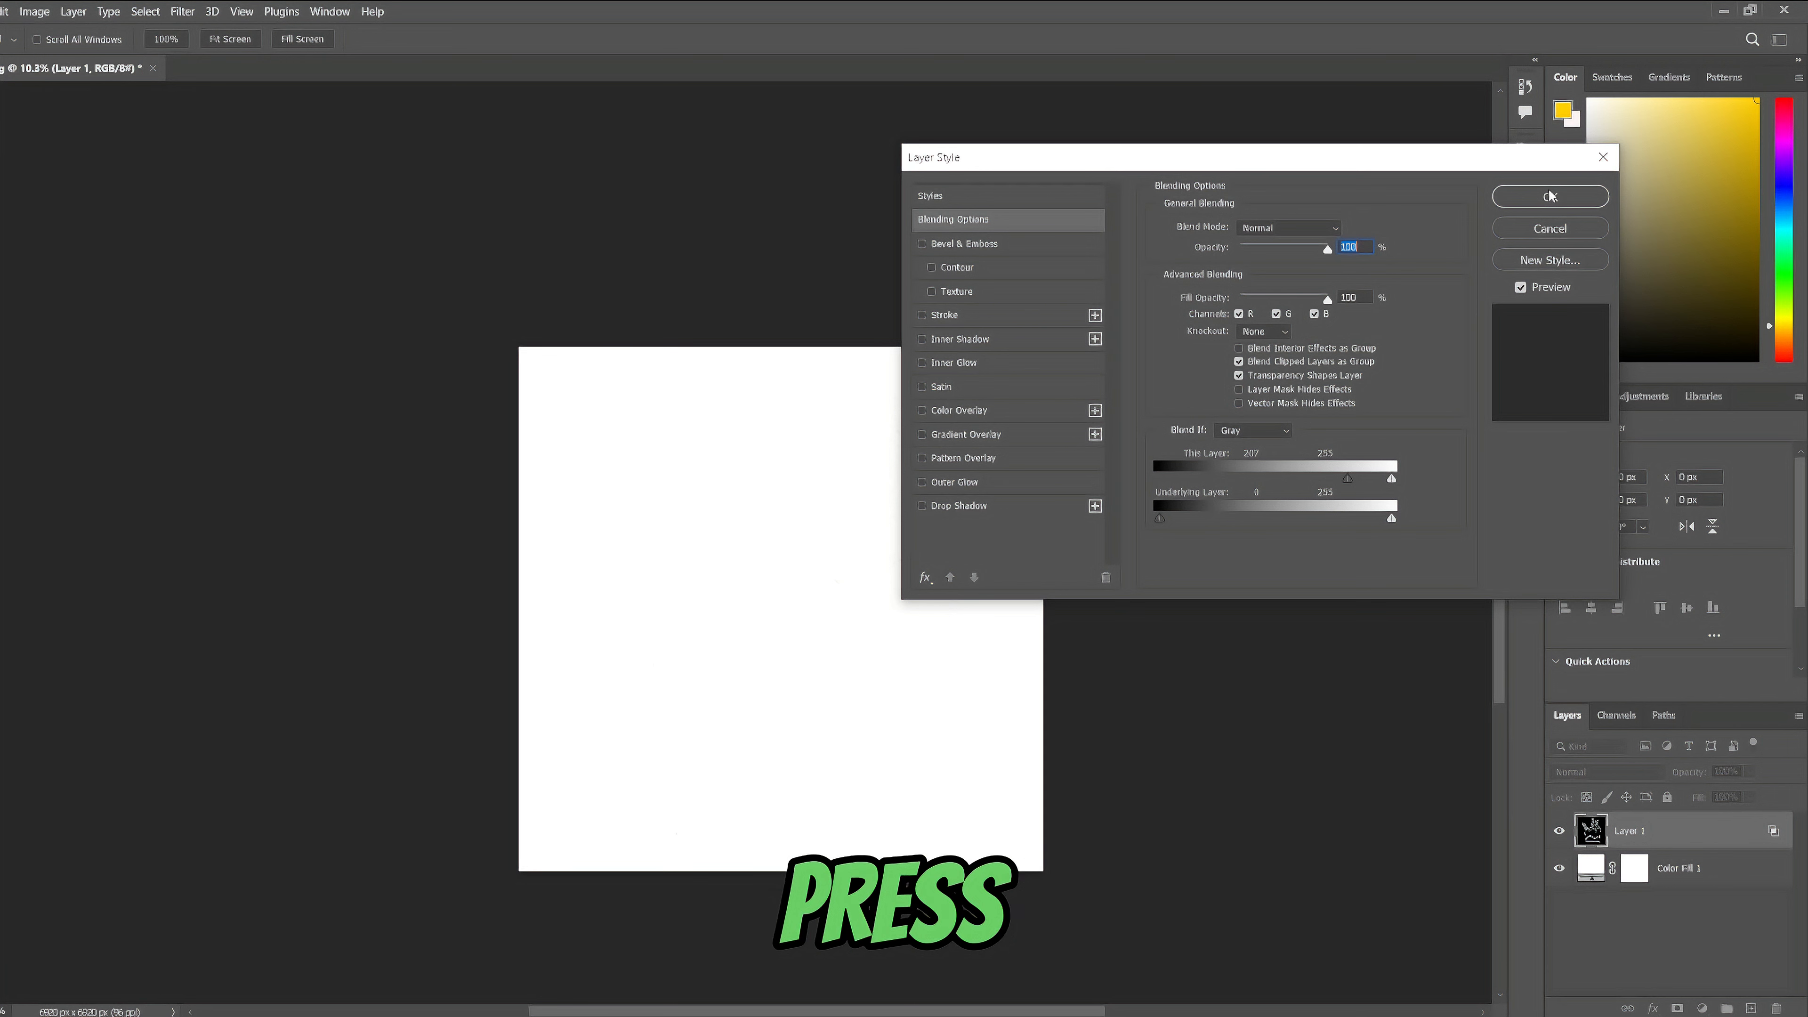
left_click(1541, 204)
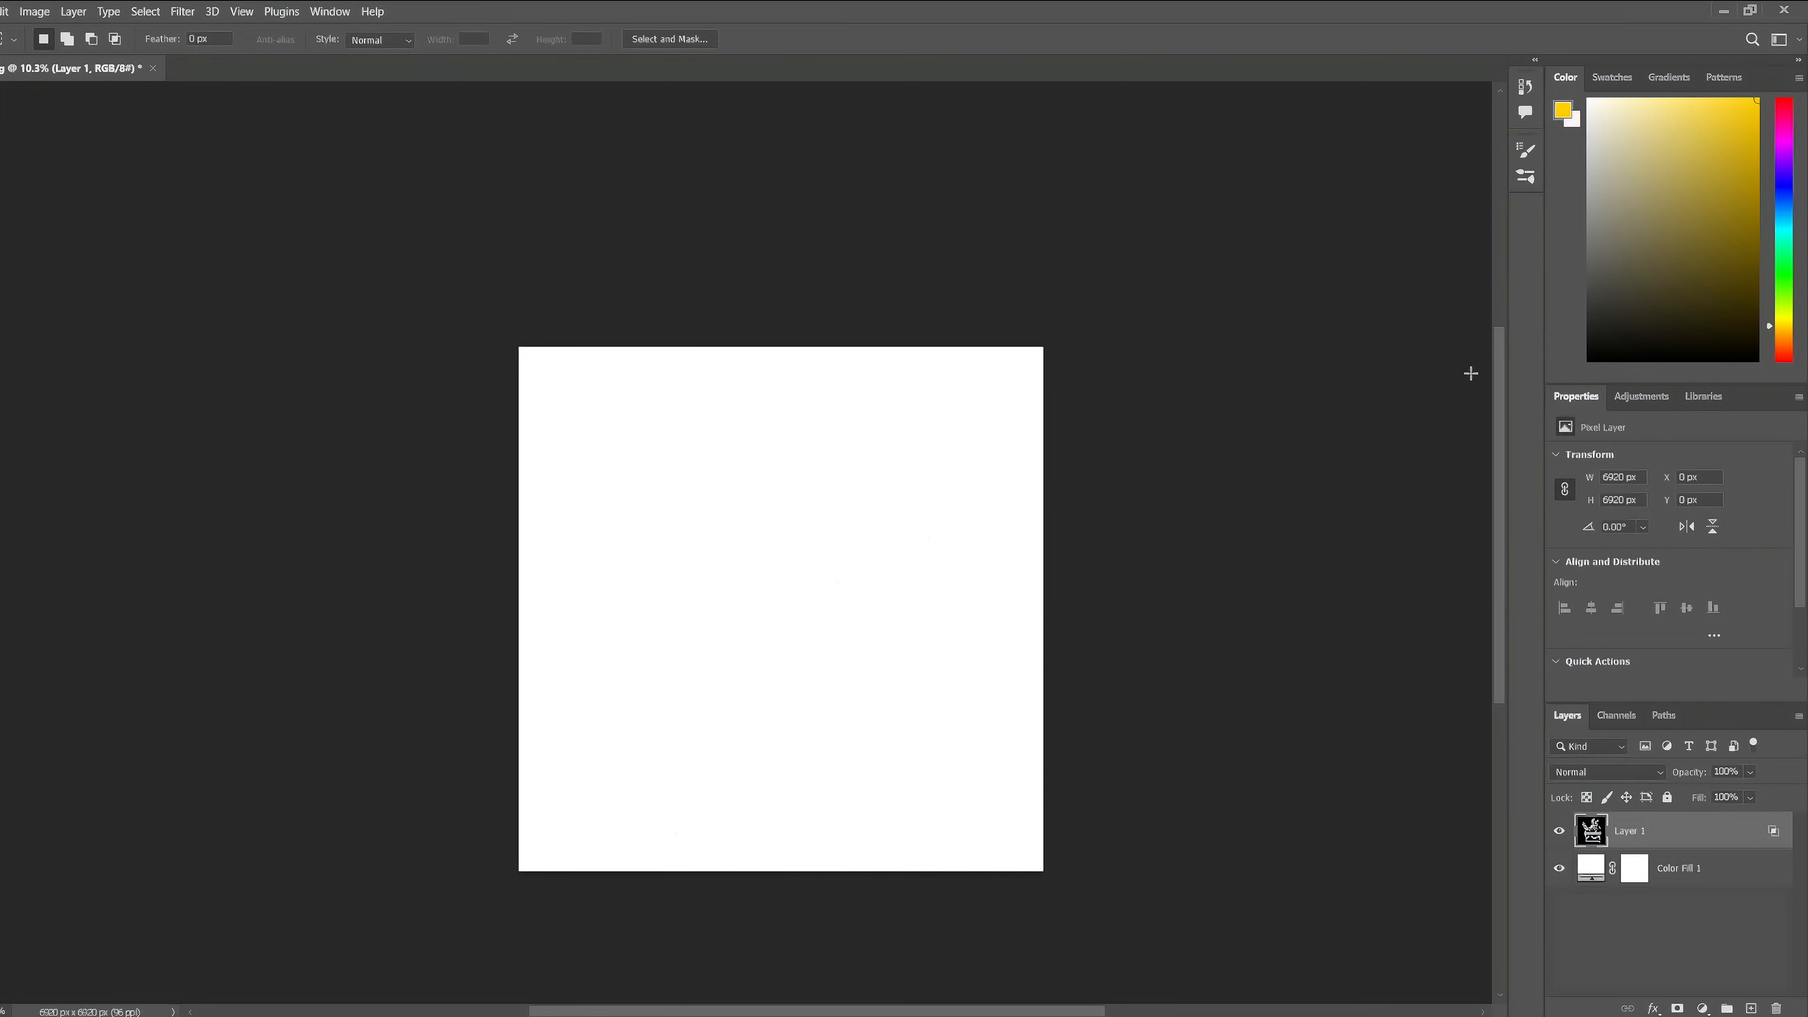
left_click(1559, 868)
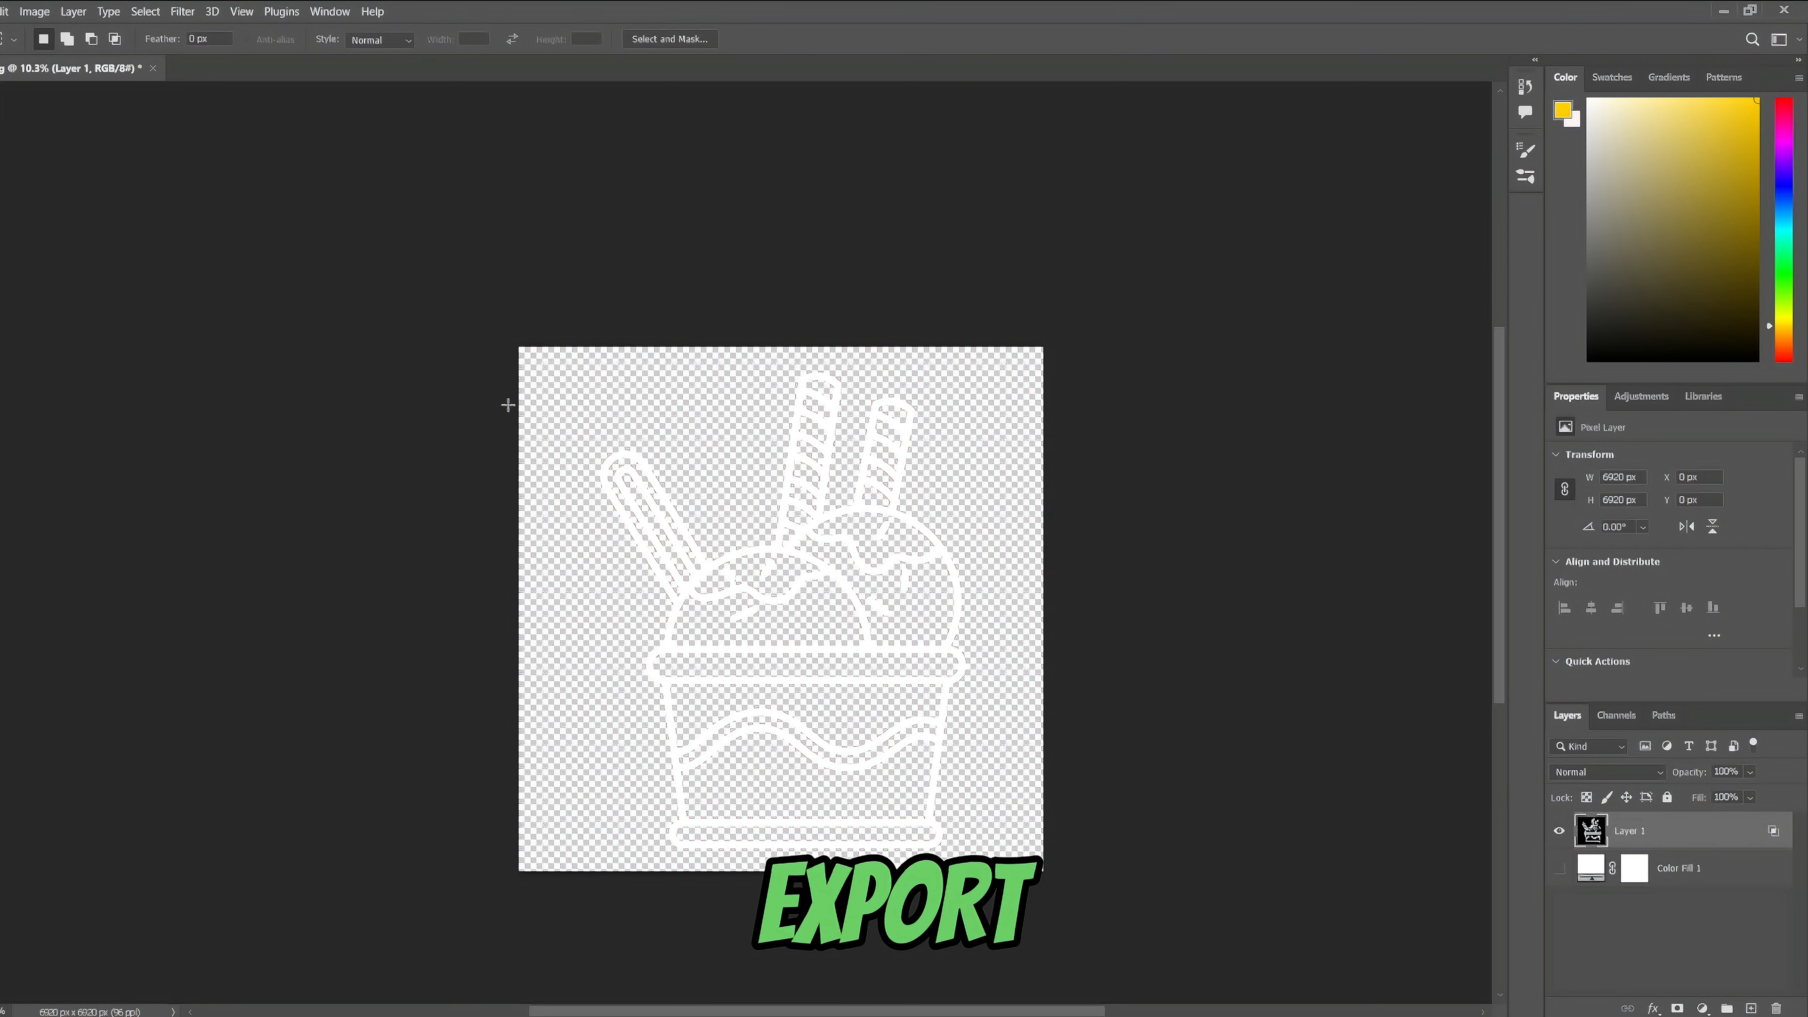
- Export the transparent white-line artwork as a 6920 x 6920 PNG named 2 to the Desktop
left_click(0, 12)
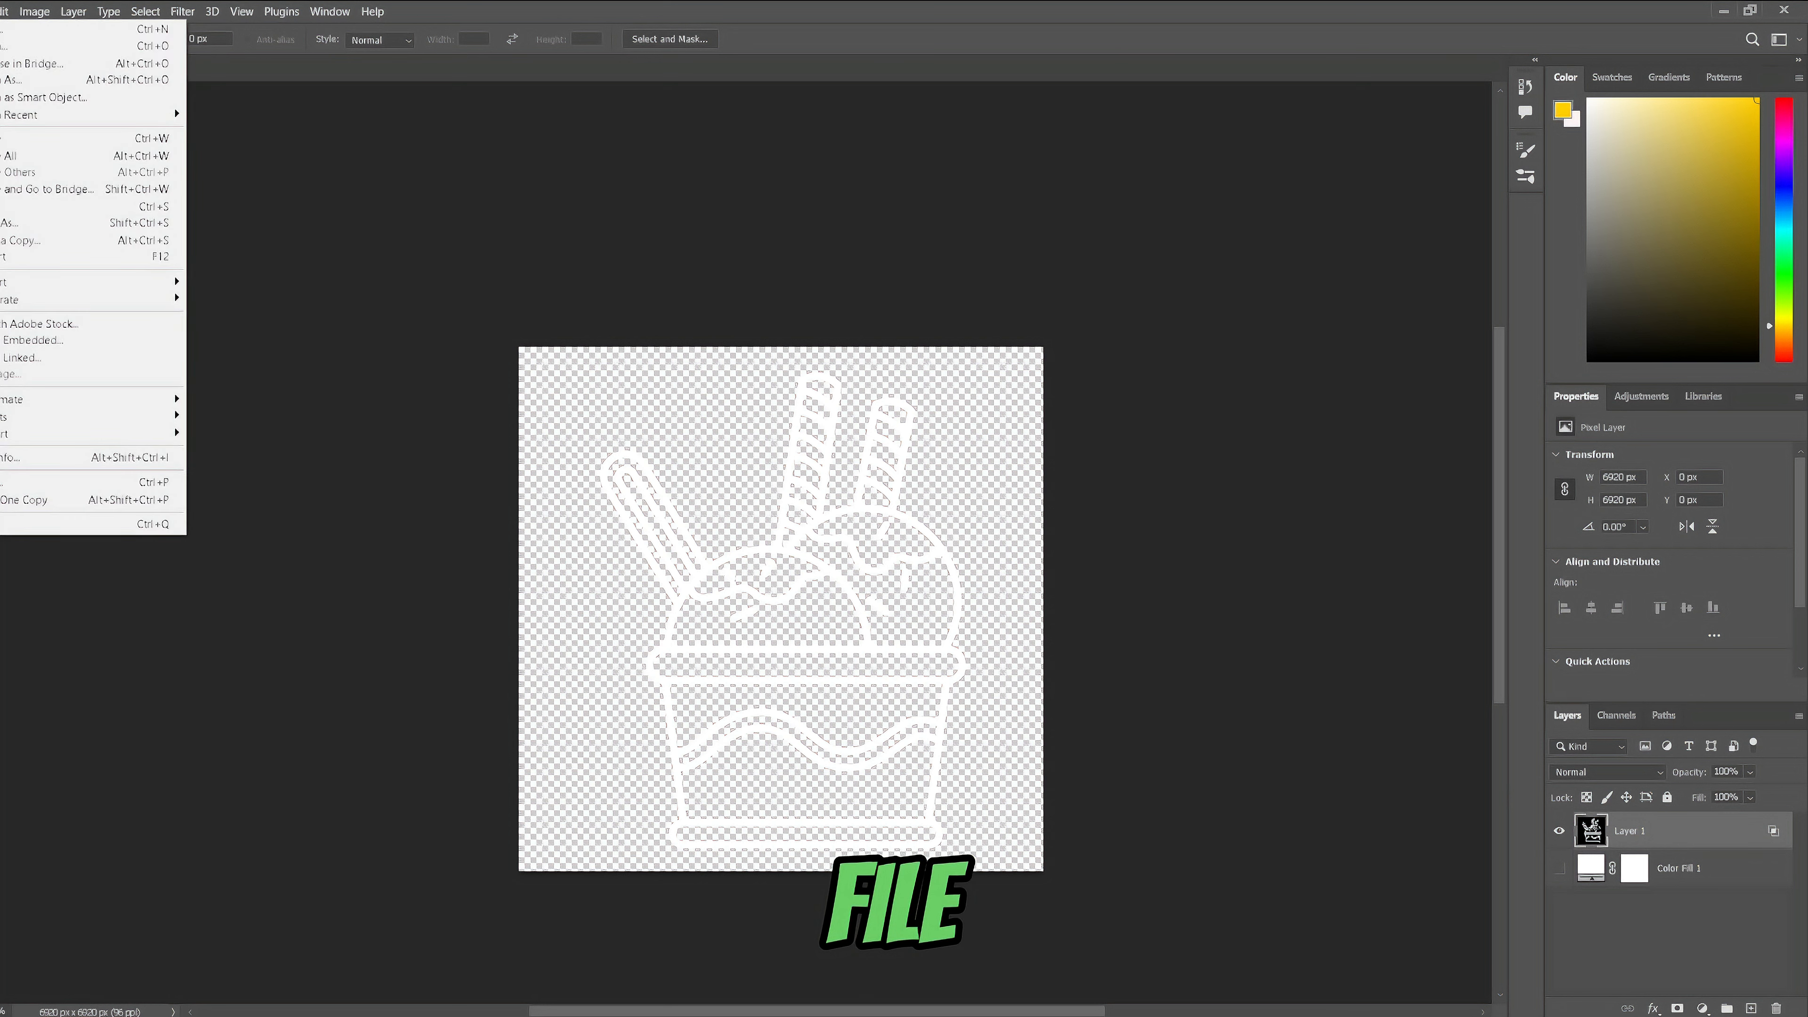
mouse_move(171, 291)
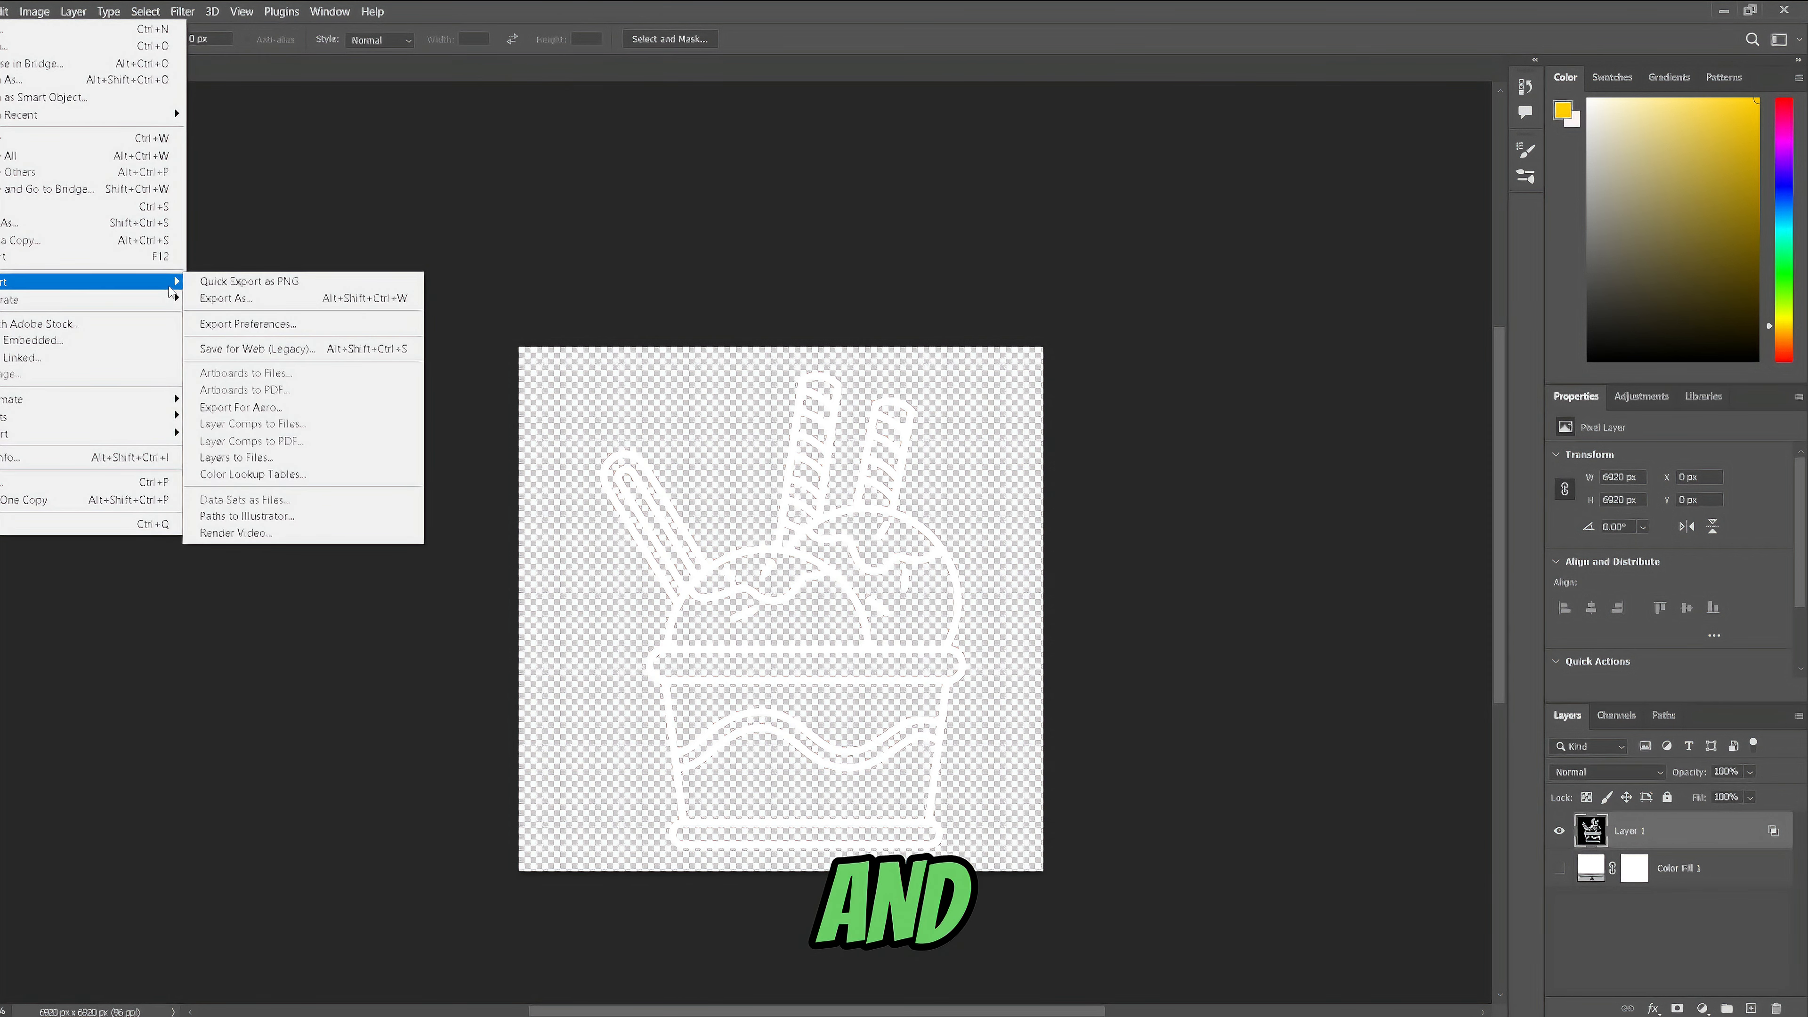
left_click(232, 296)
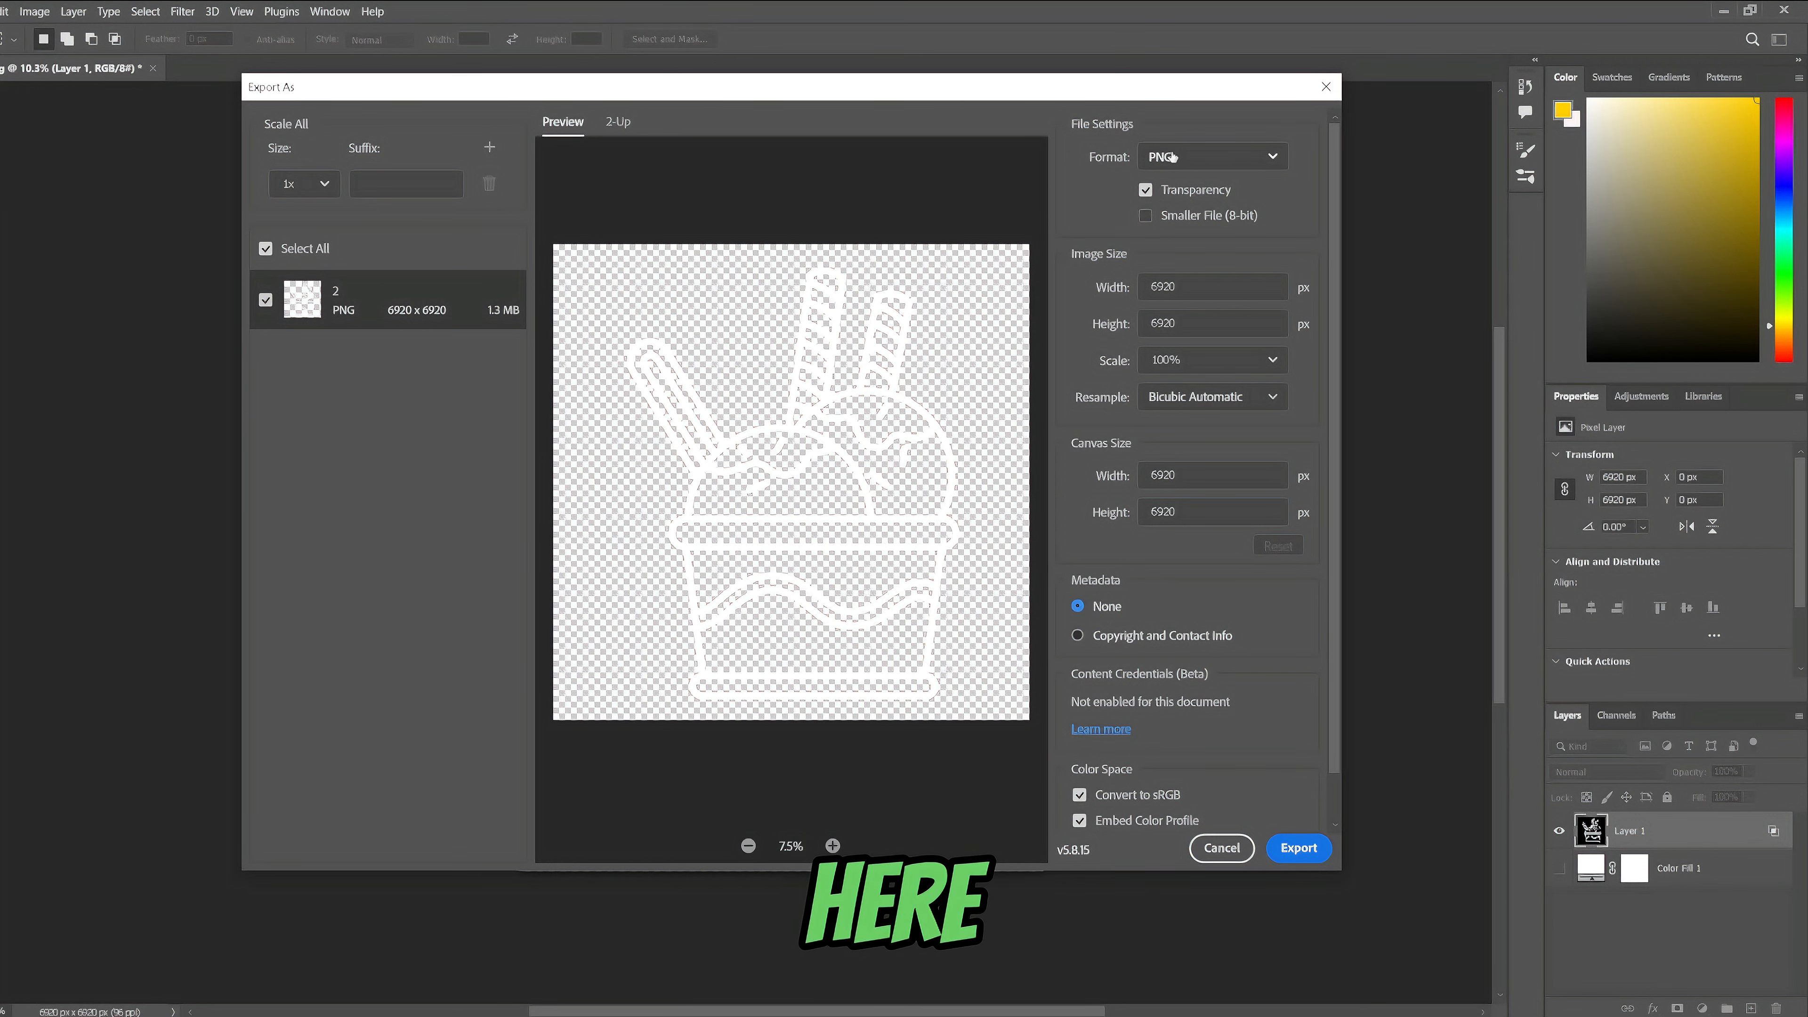
left_click(1286, 860)
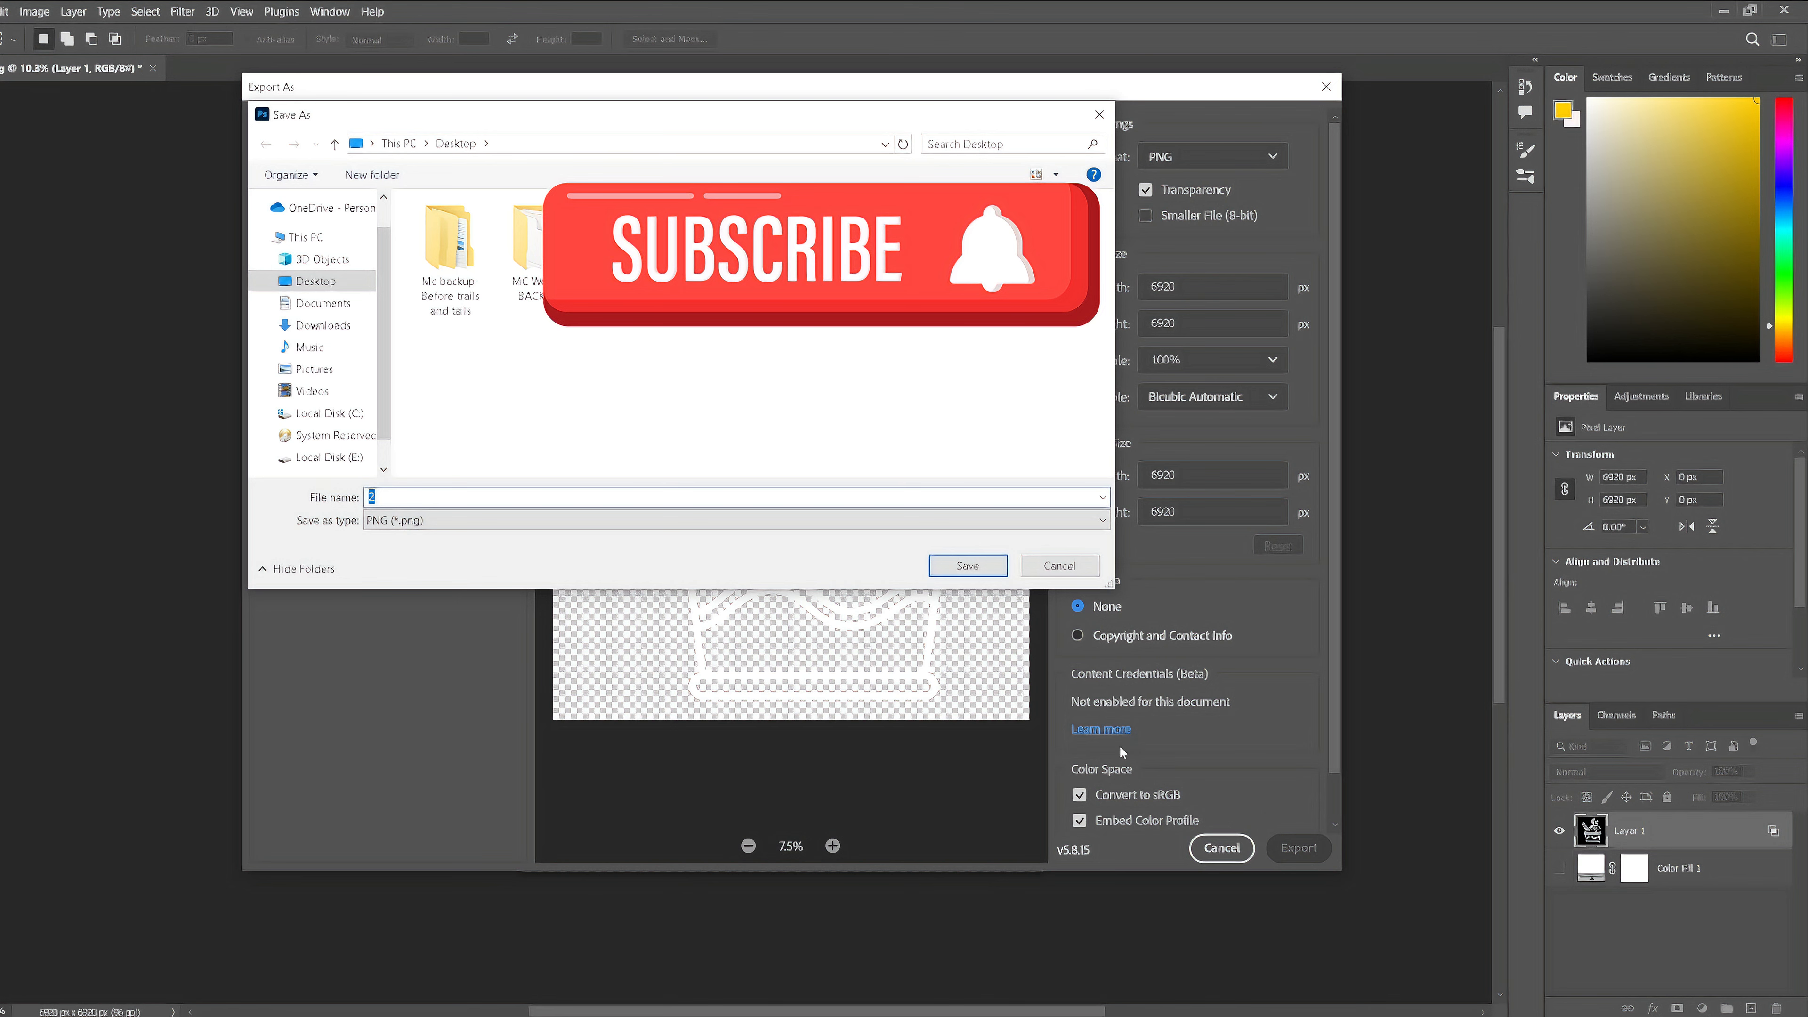
left_click(968, 566)
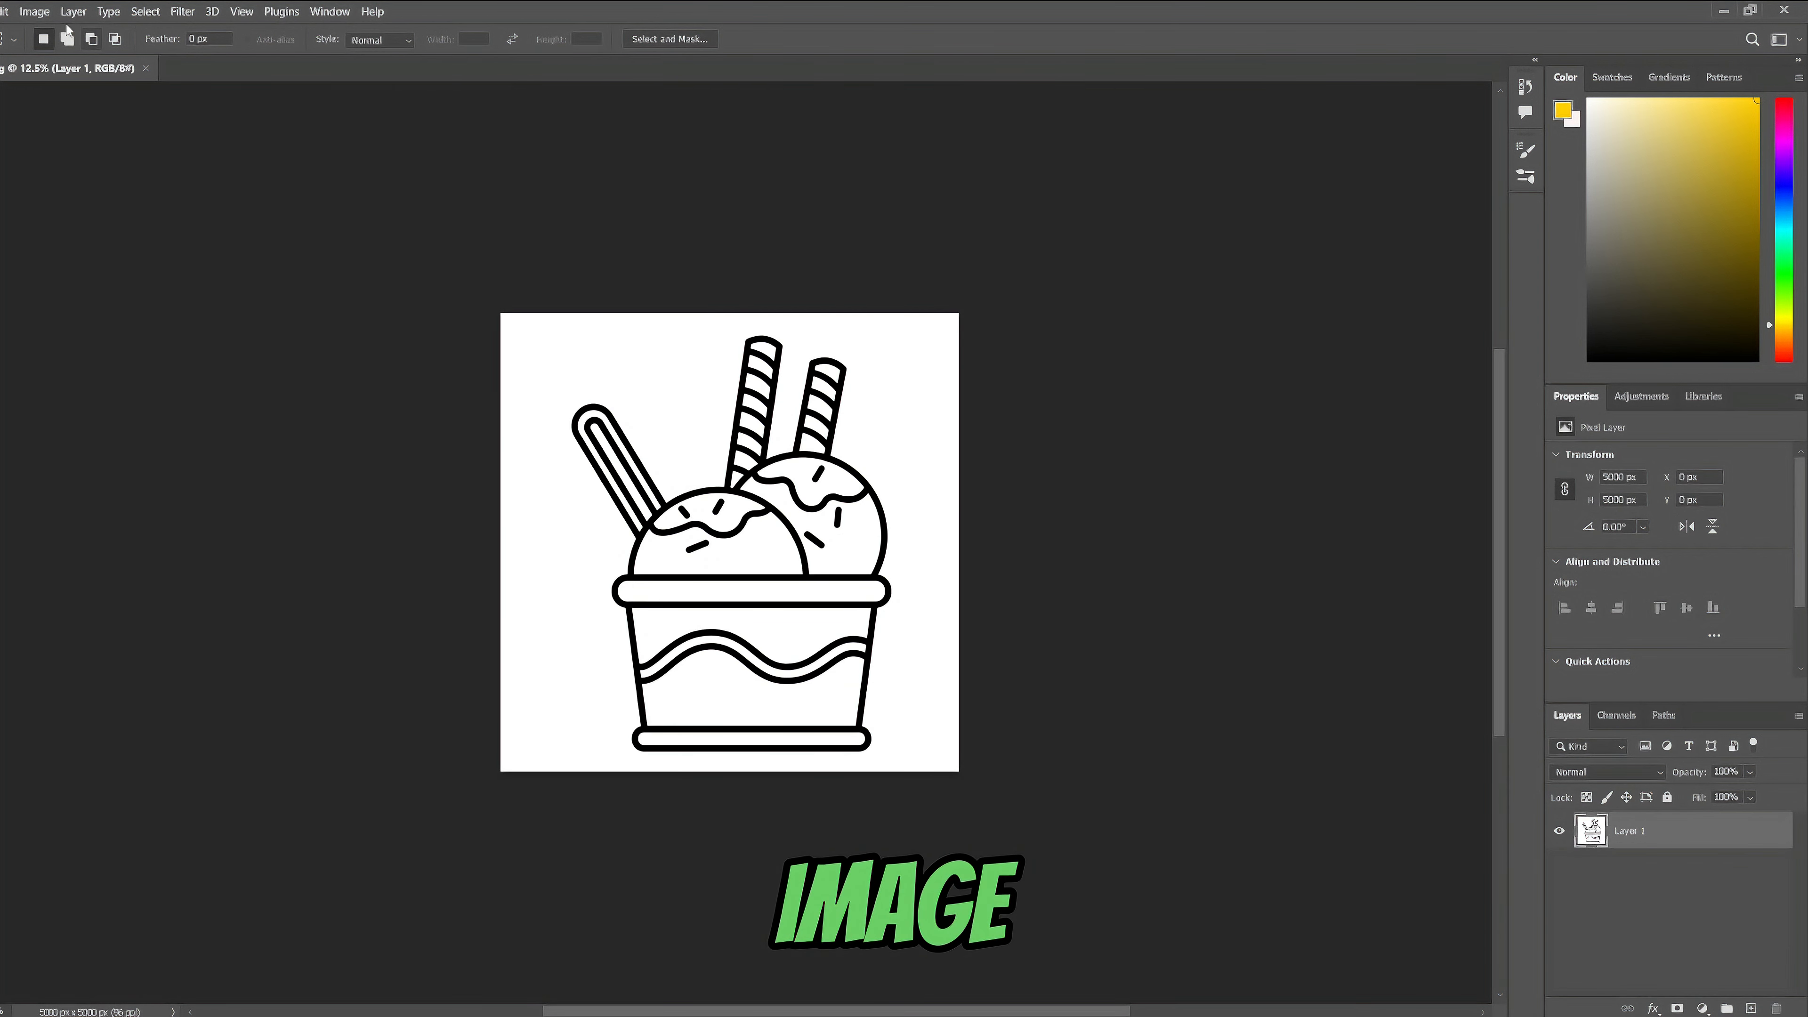
- Resize the black-line ice cream image to 6920 x 6920 px
left_click(34, 12)
left_click(72, 141)
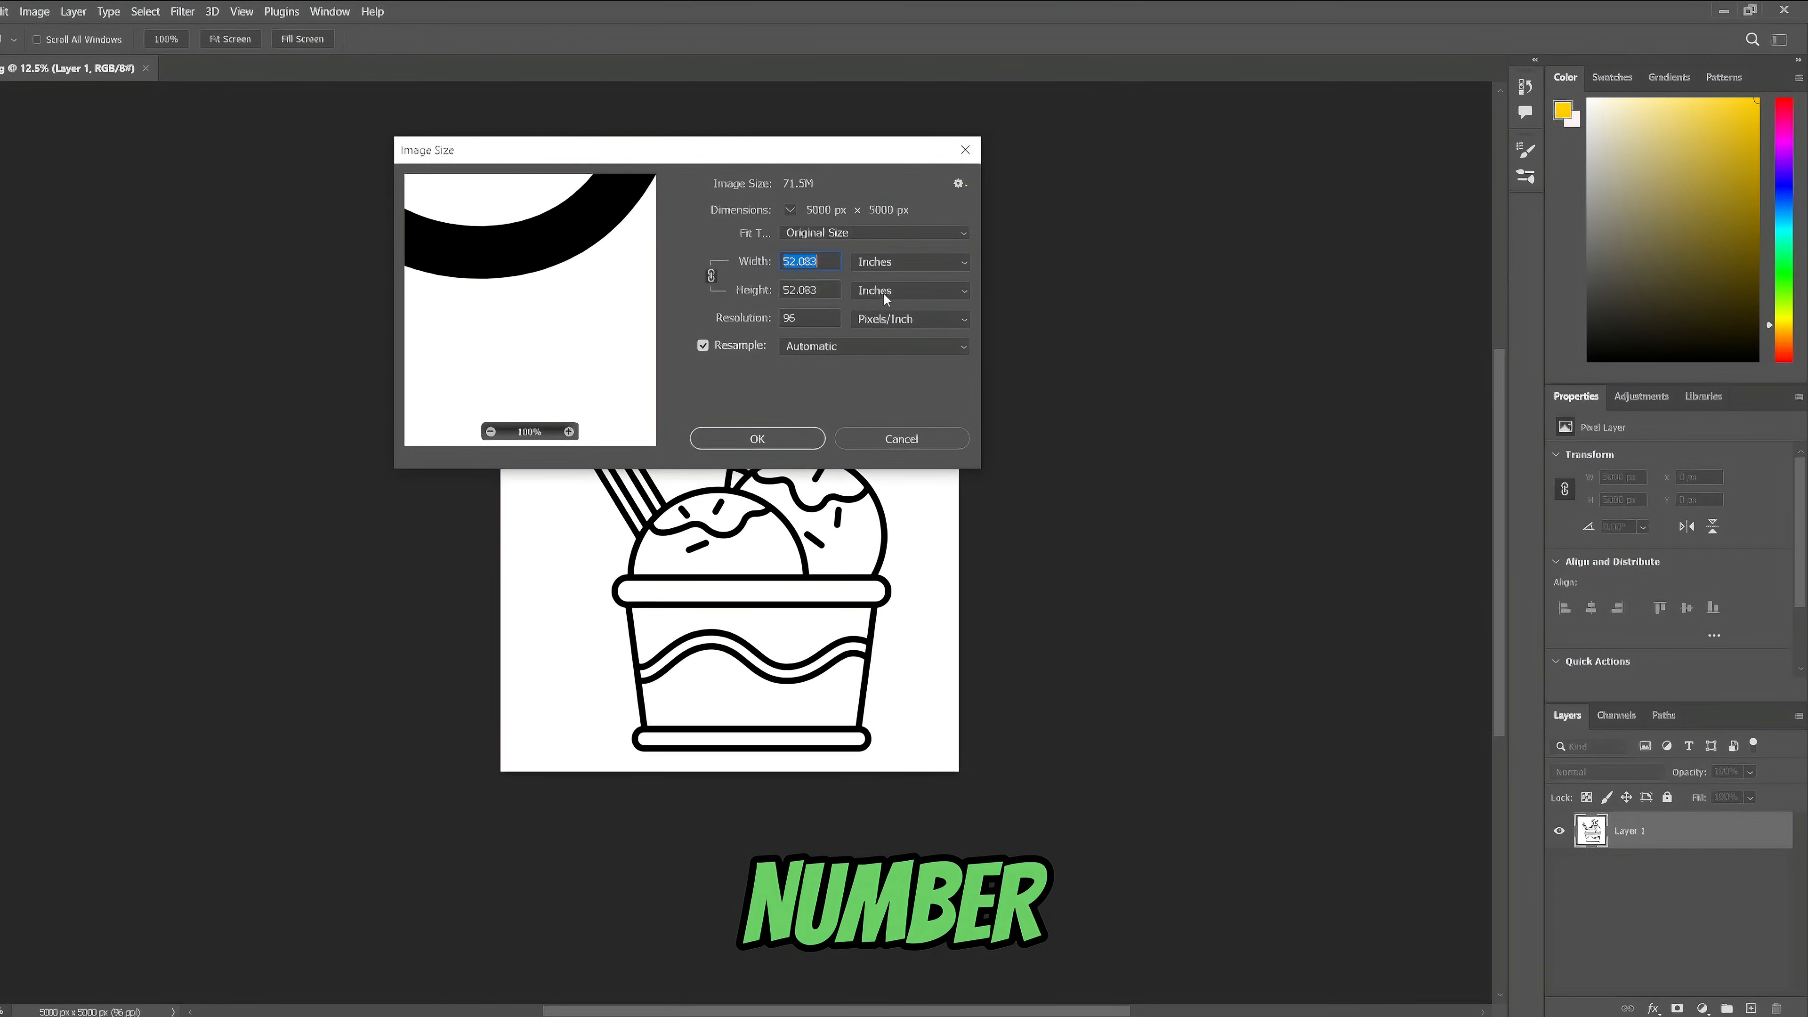
left_click(789, 261)
key("BackSpace")
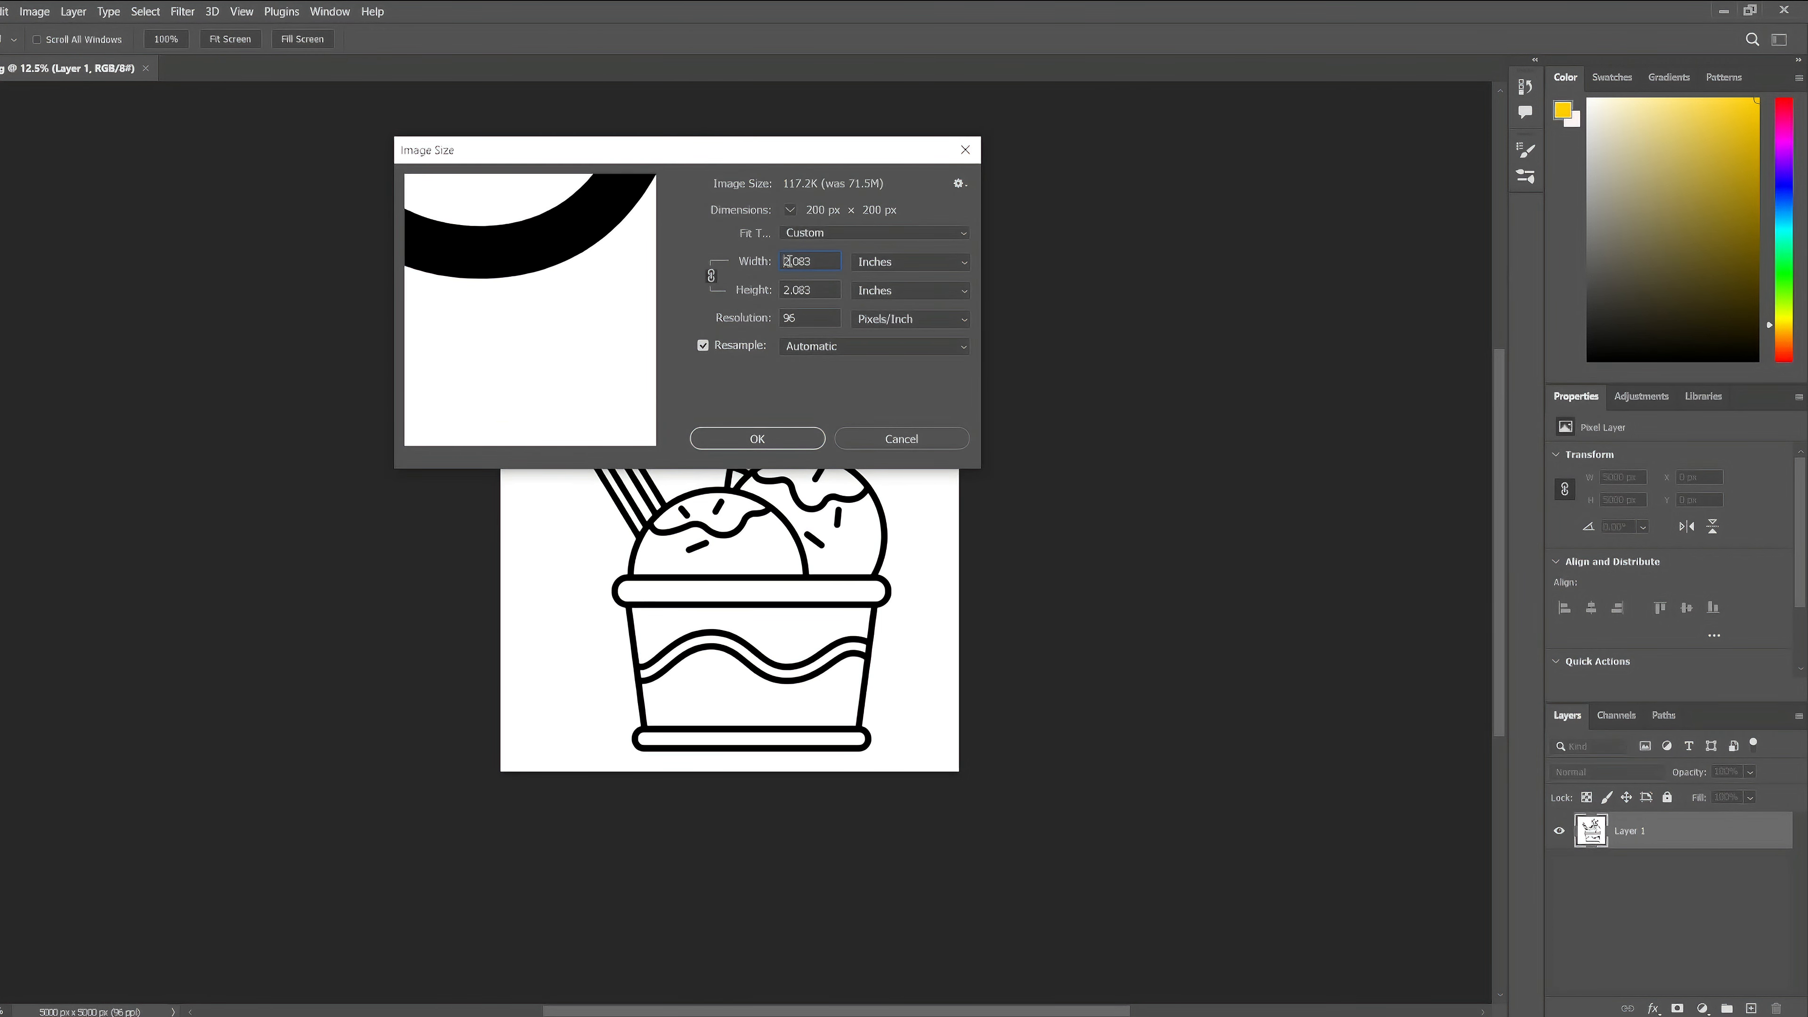
key("Return")
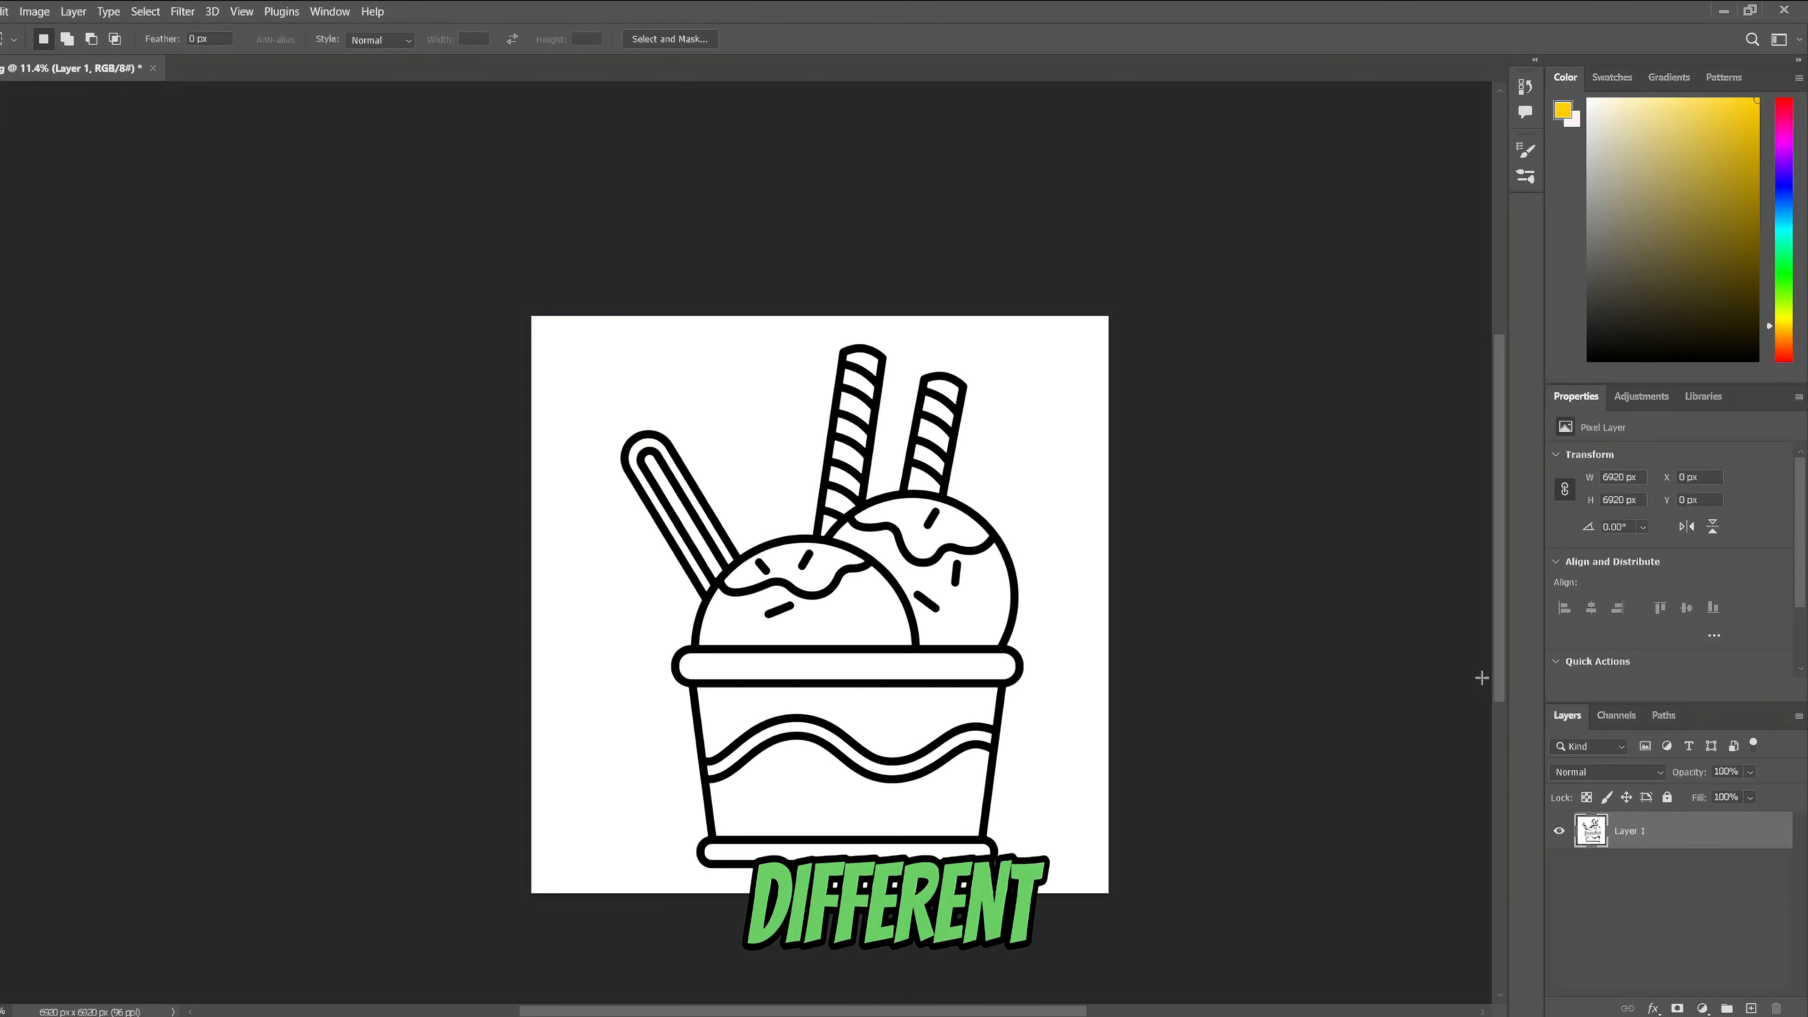
- Add a Solid Color fill layer in black (000000) and arrange Layer 1 above it
left_click(1703, 1006)
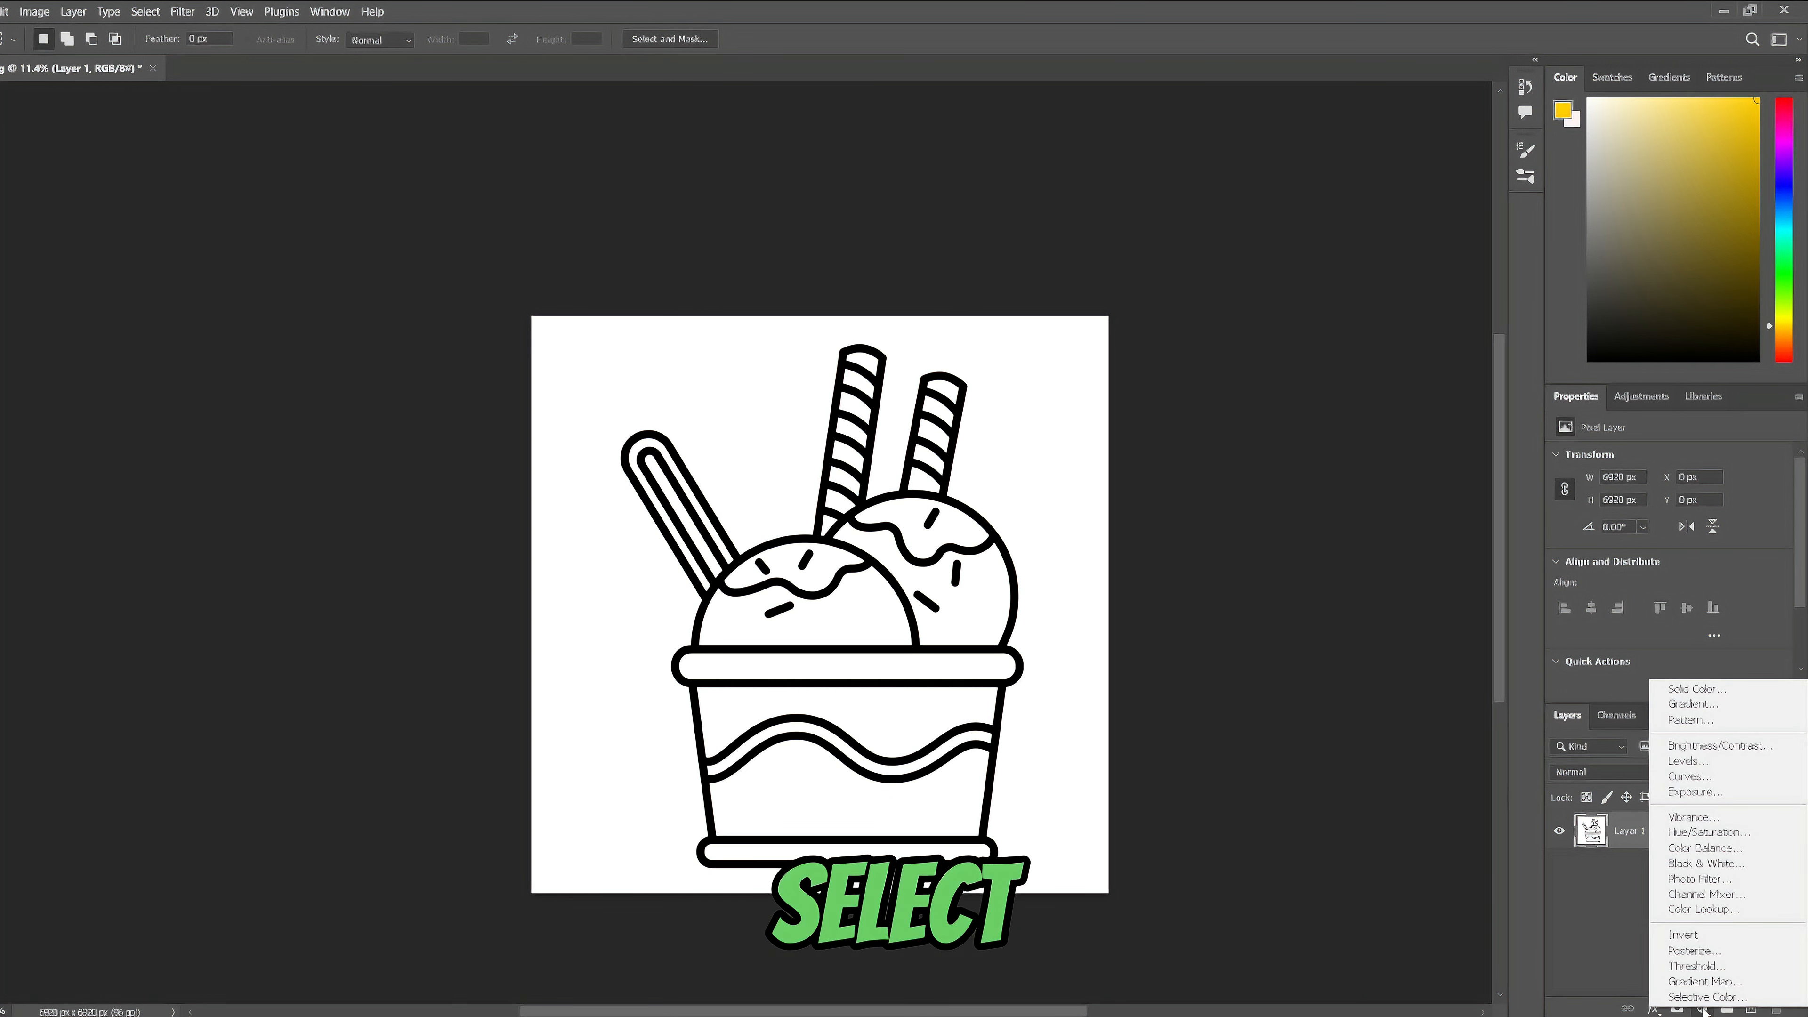
left_click(1691, 690)
left_click(444, 416)
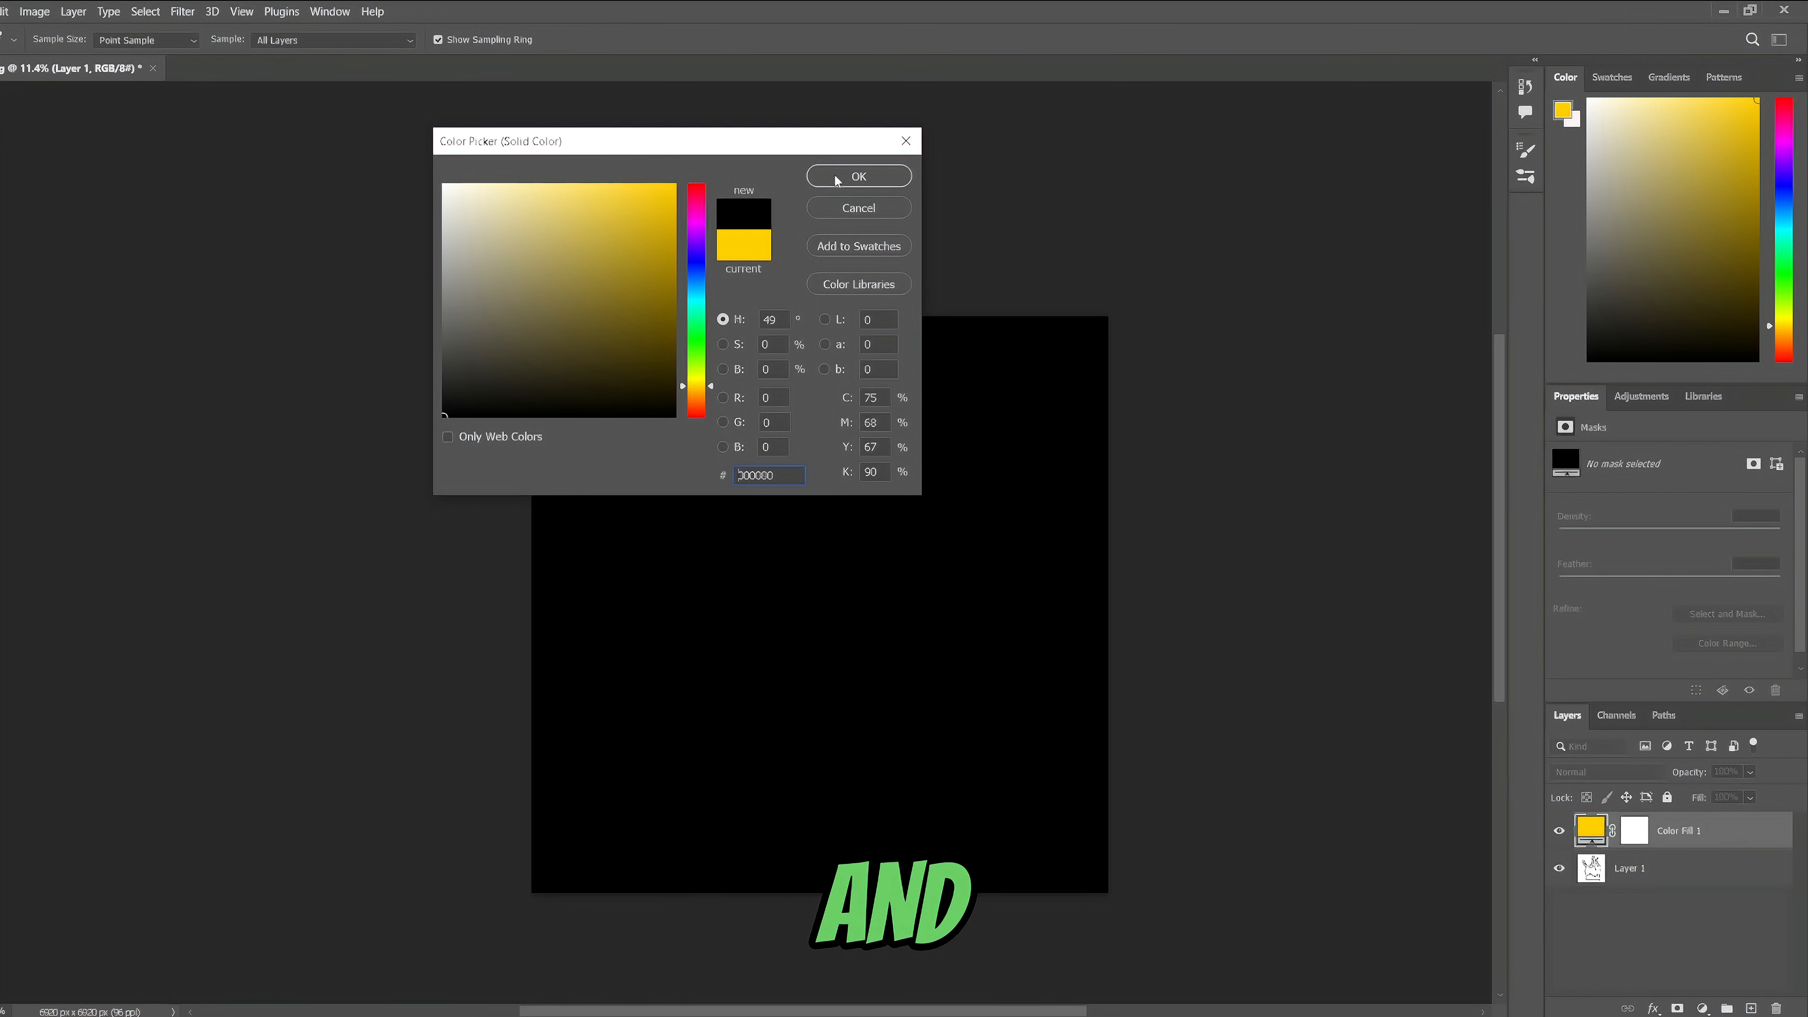
left_click(858, 176)
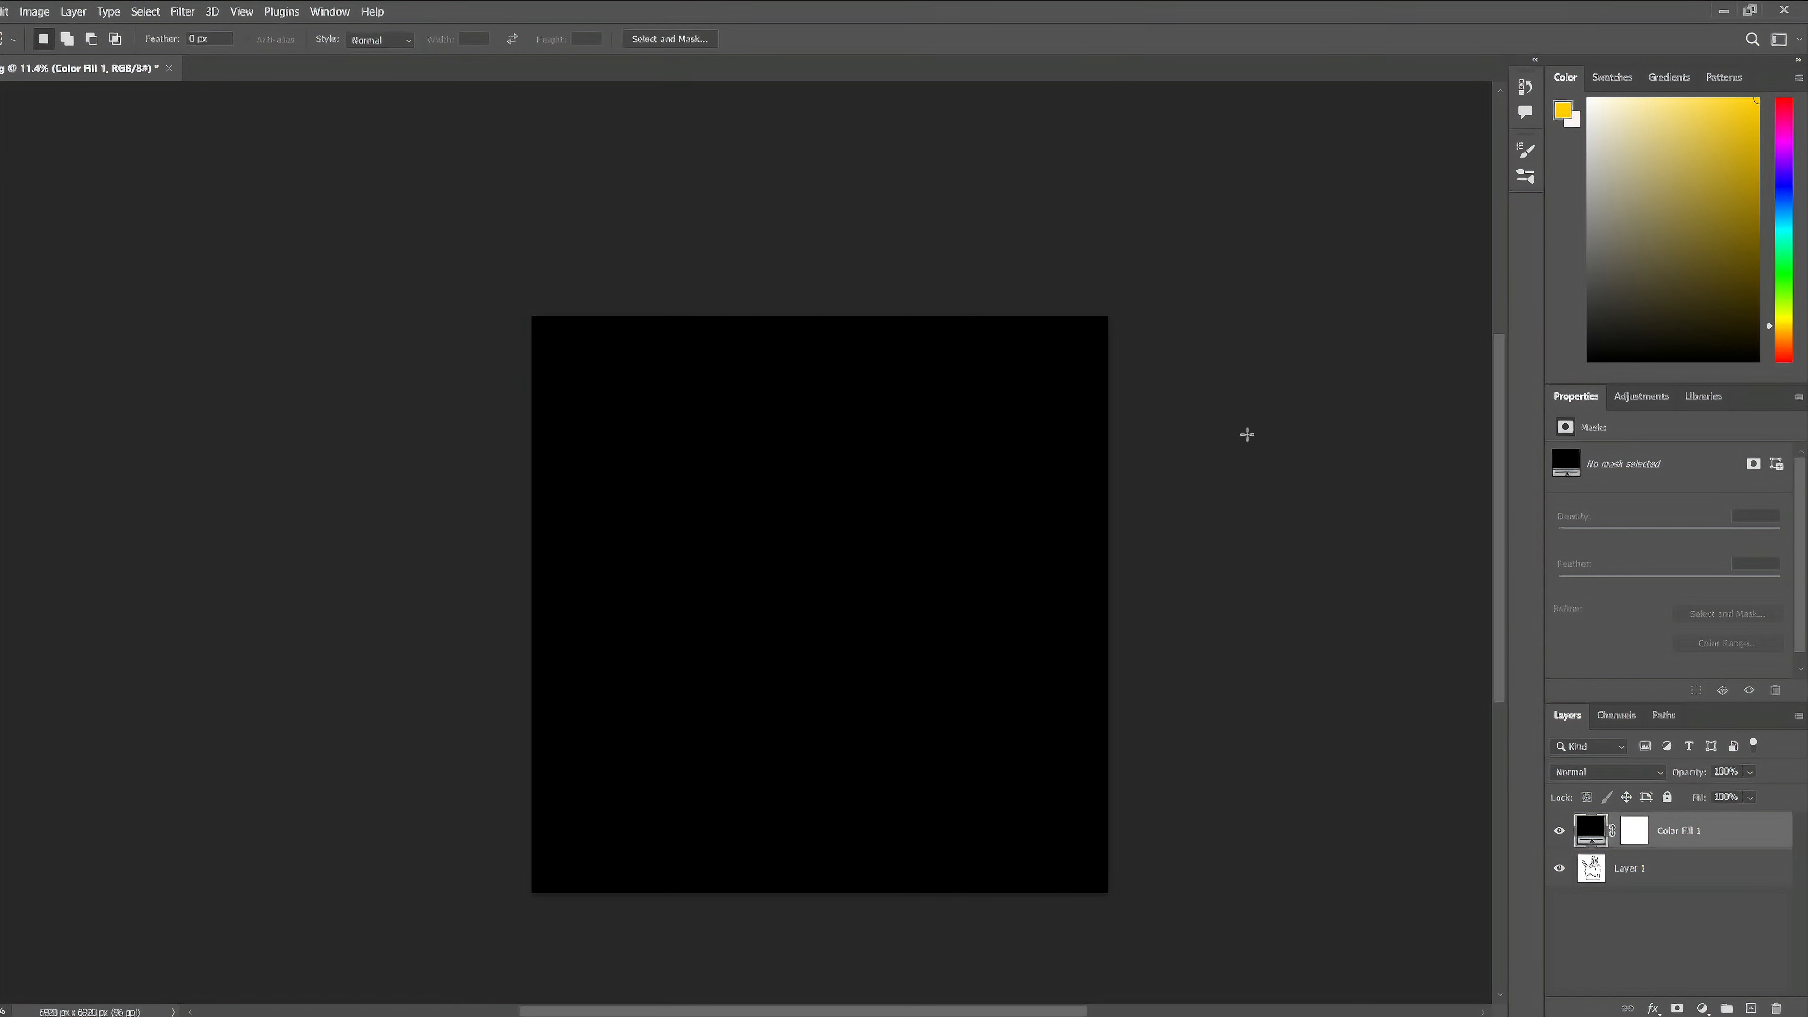
left_click_drag(1630, 868, 1628, 827)
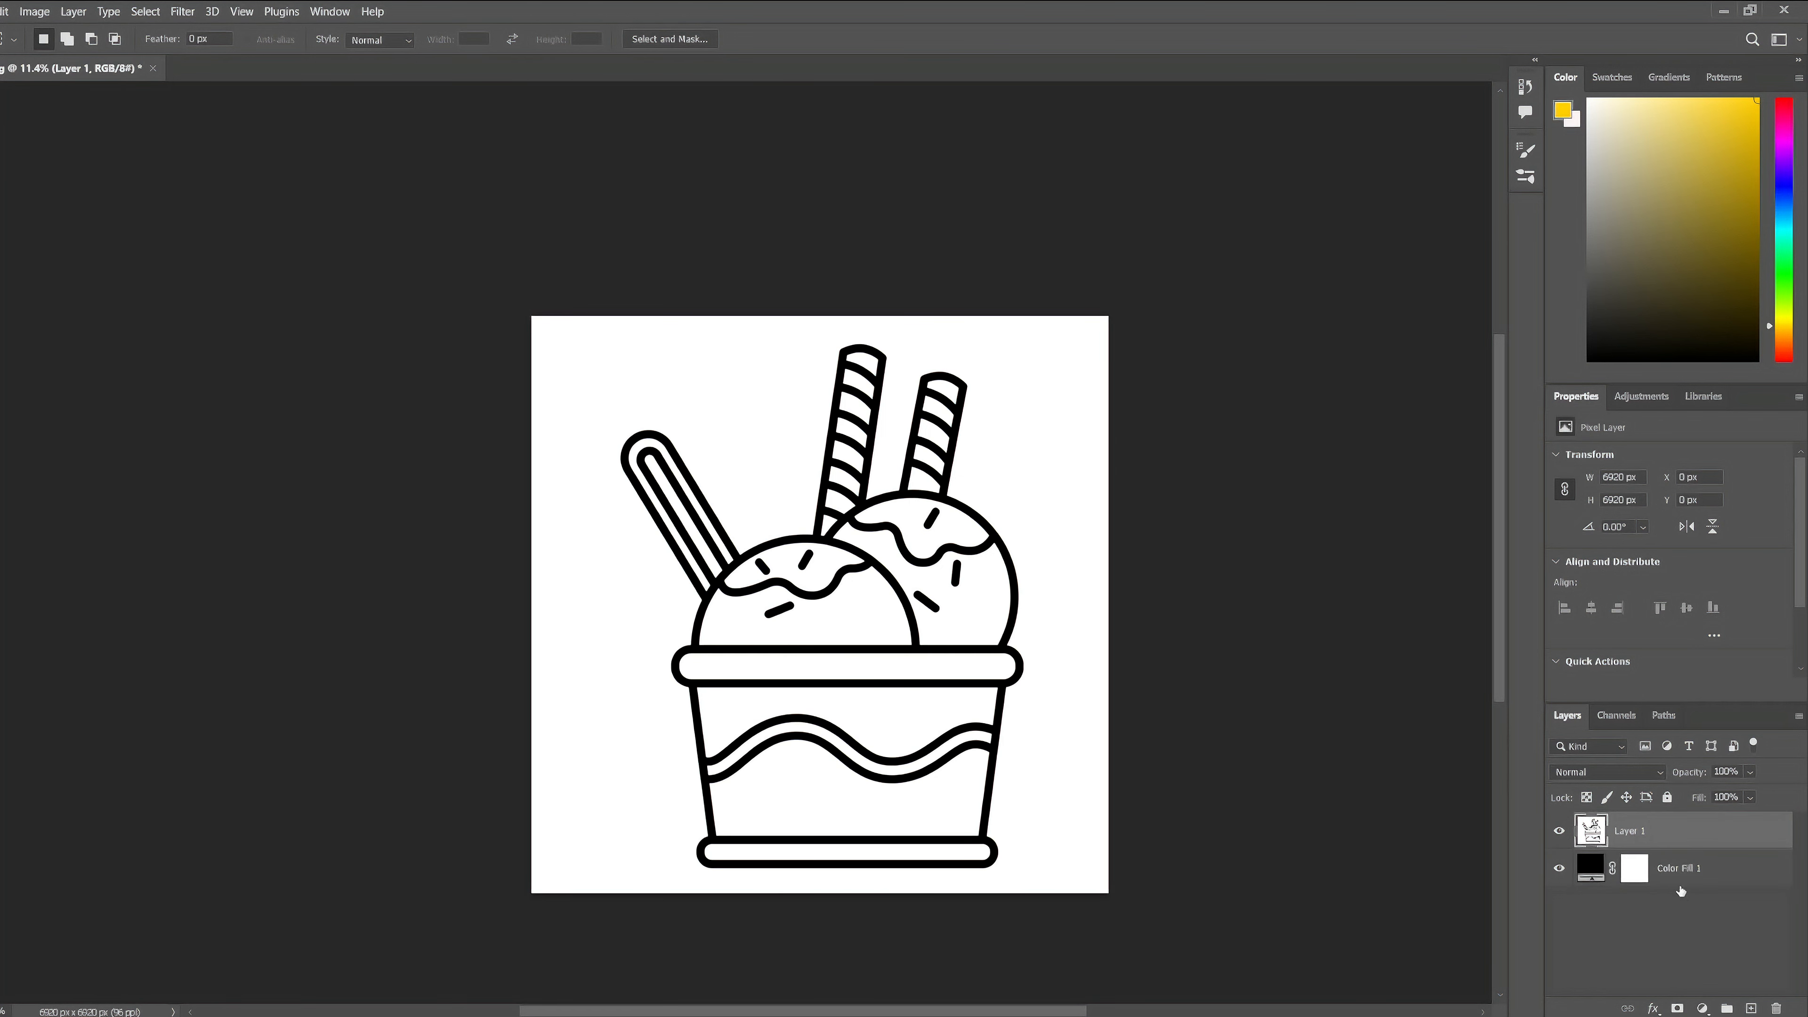
- In Layer 1's Blending Options, lower the Blend If white limit for This Layer to about 60, and hide the black fill layer
right_click(1634, 827)
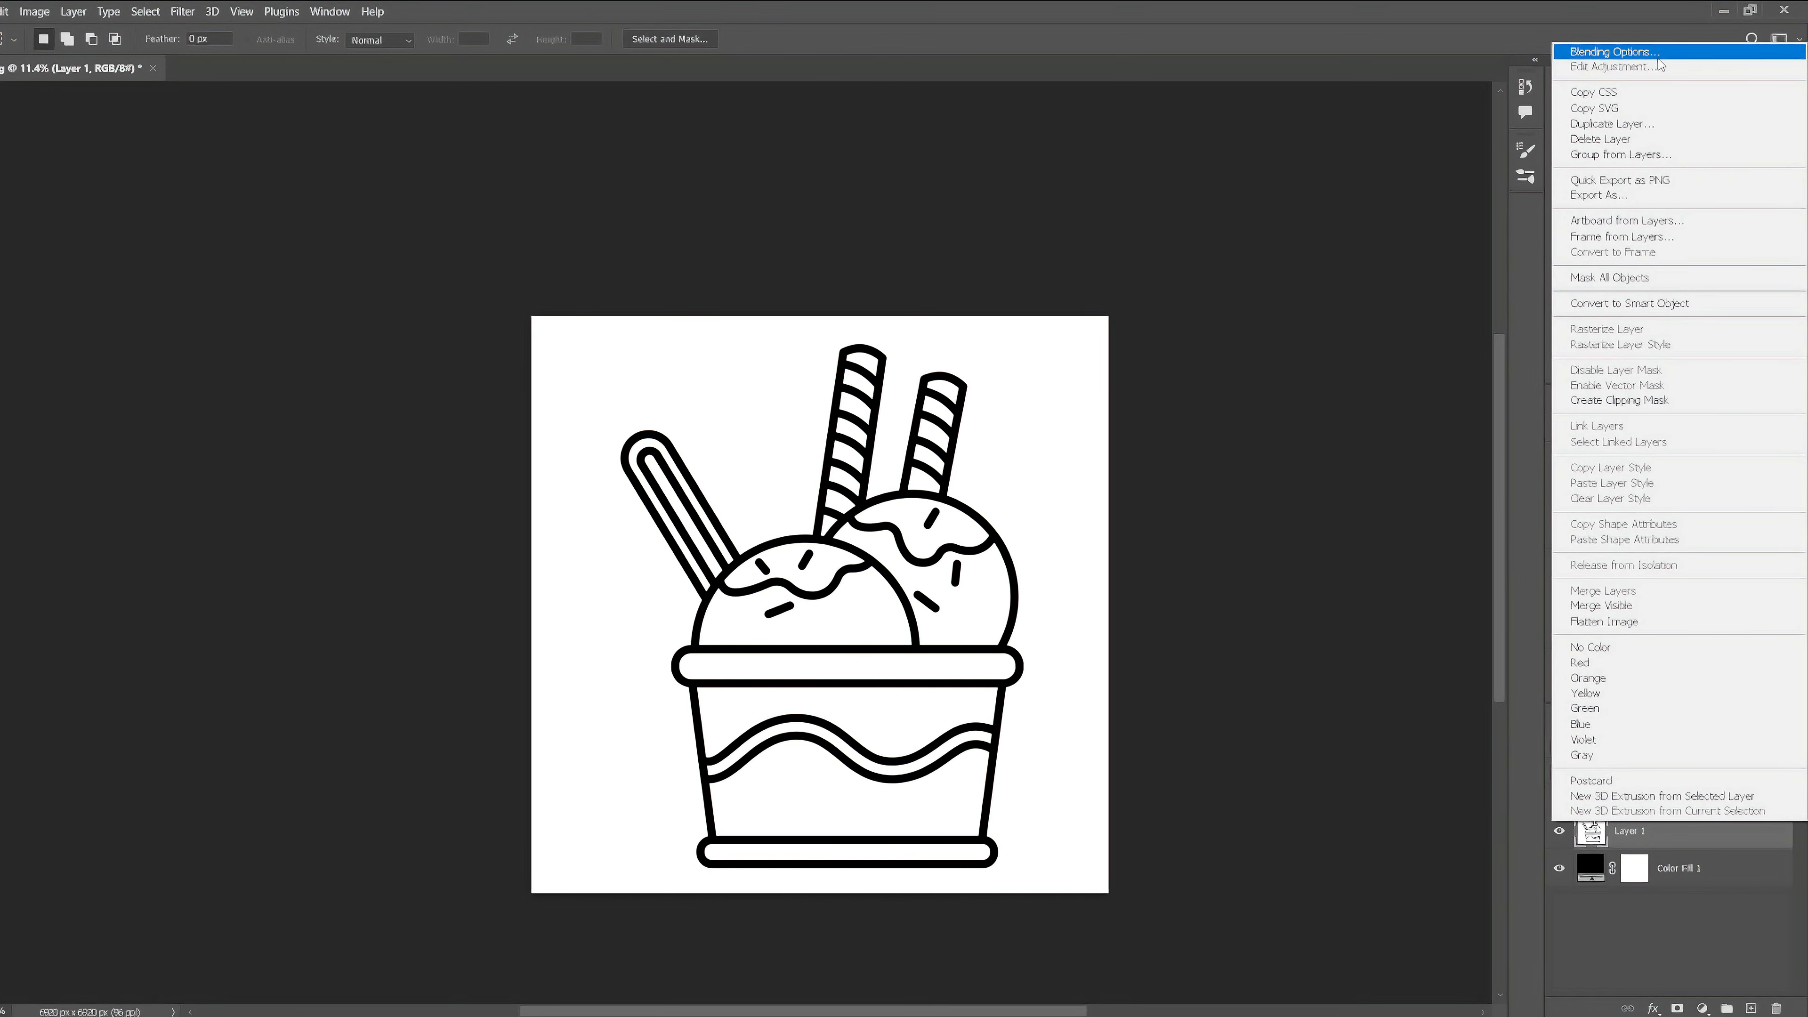
left_click(1651, 52)
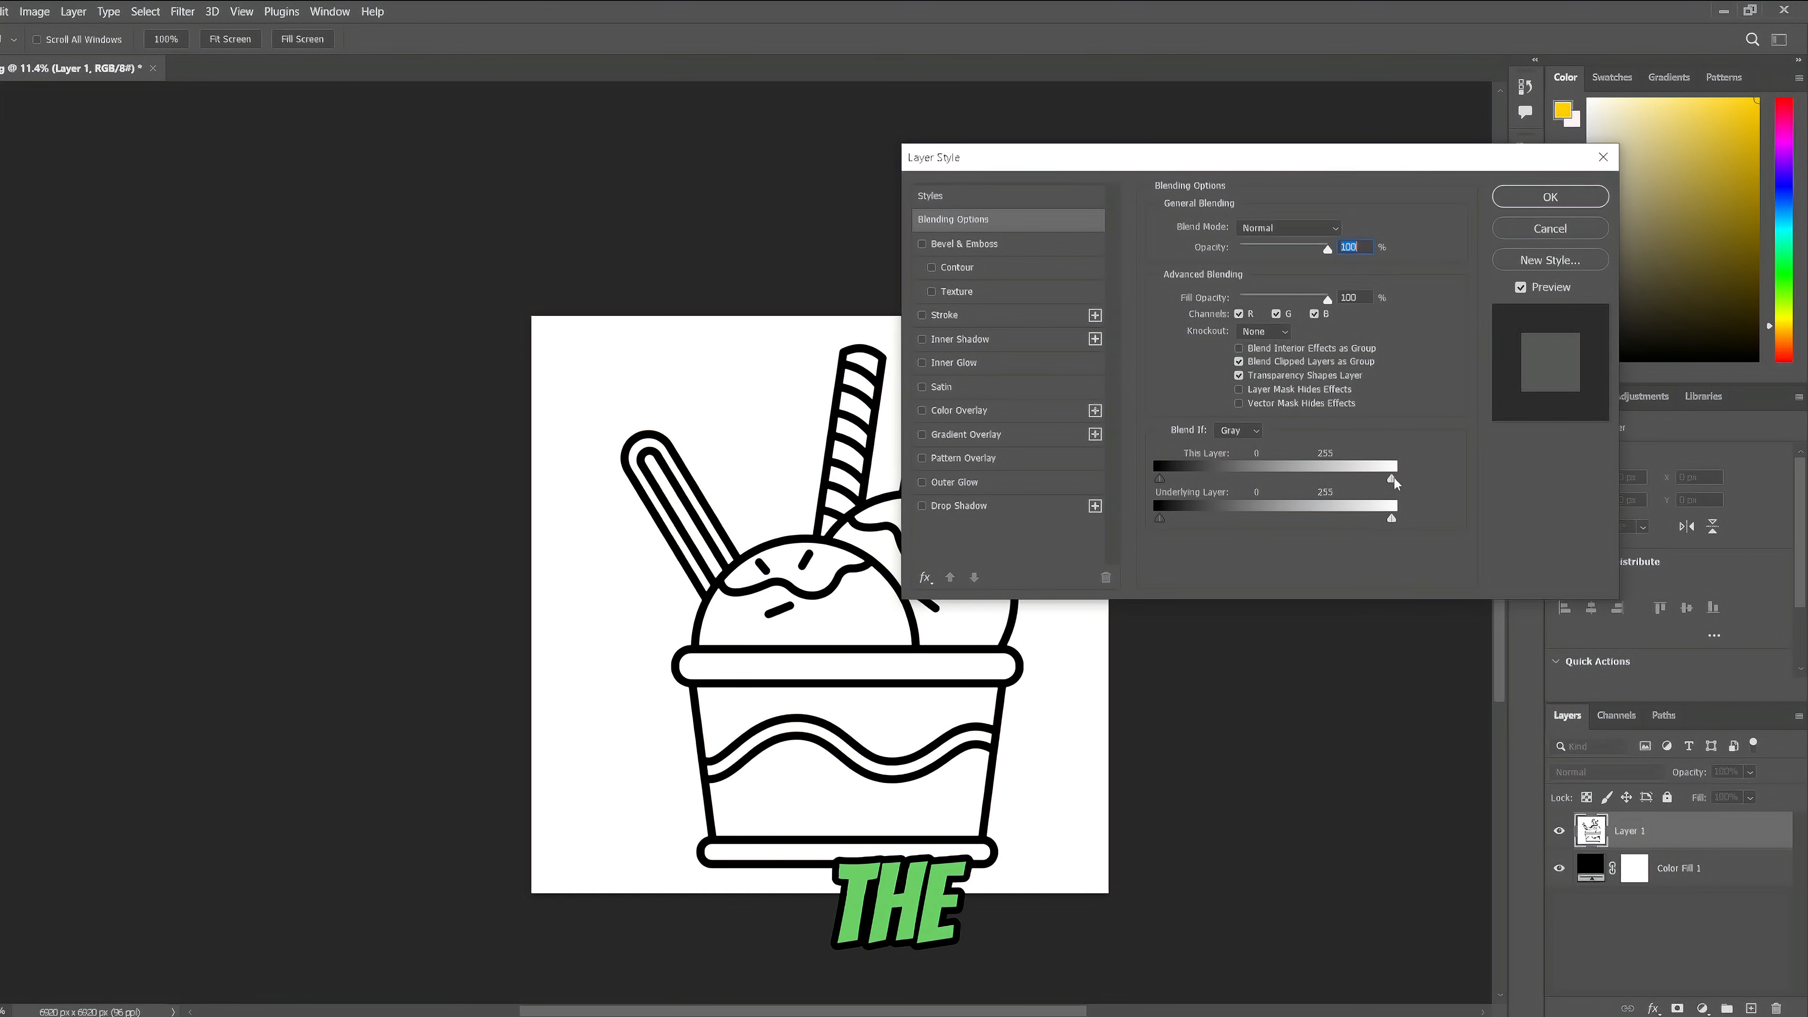
left_click_drag(1393, 477, 1274, 487)
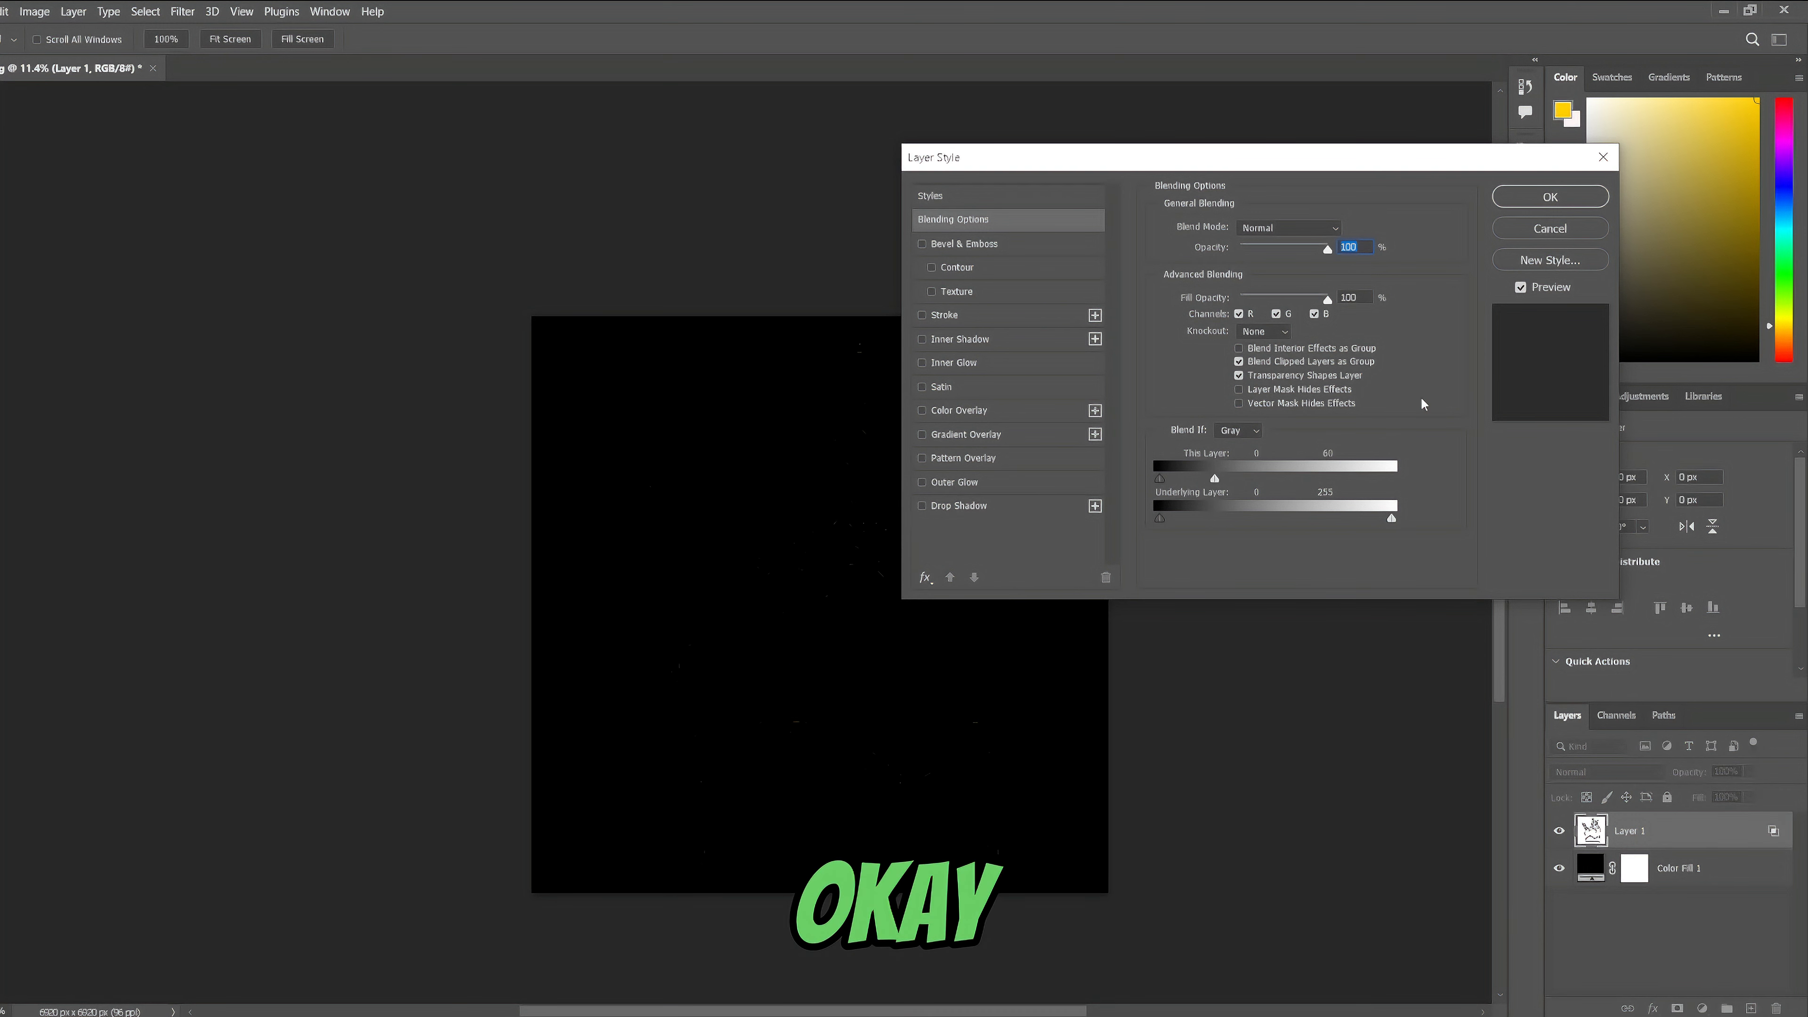
left_click(1534, 200)
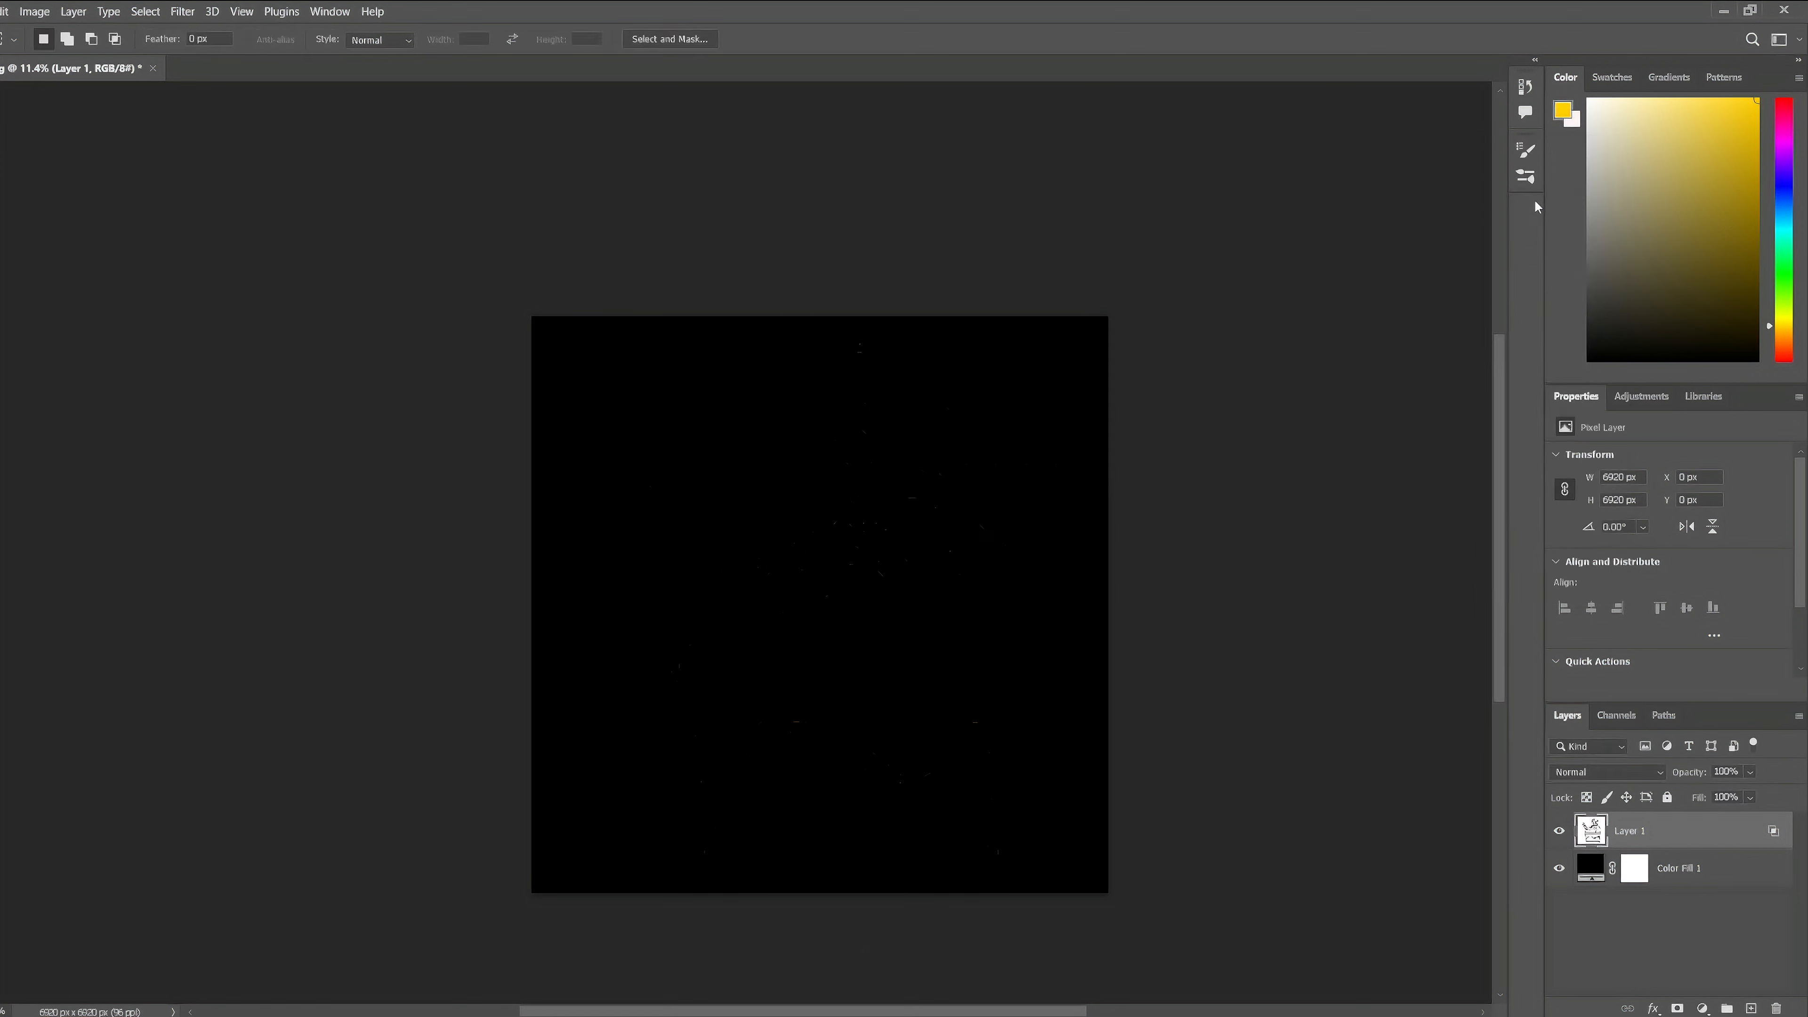
left_click(1559, 869)
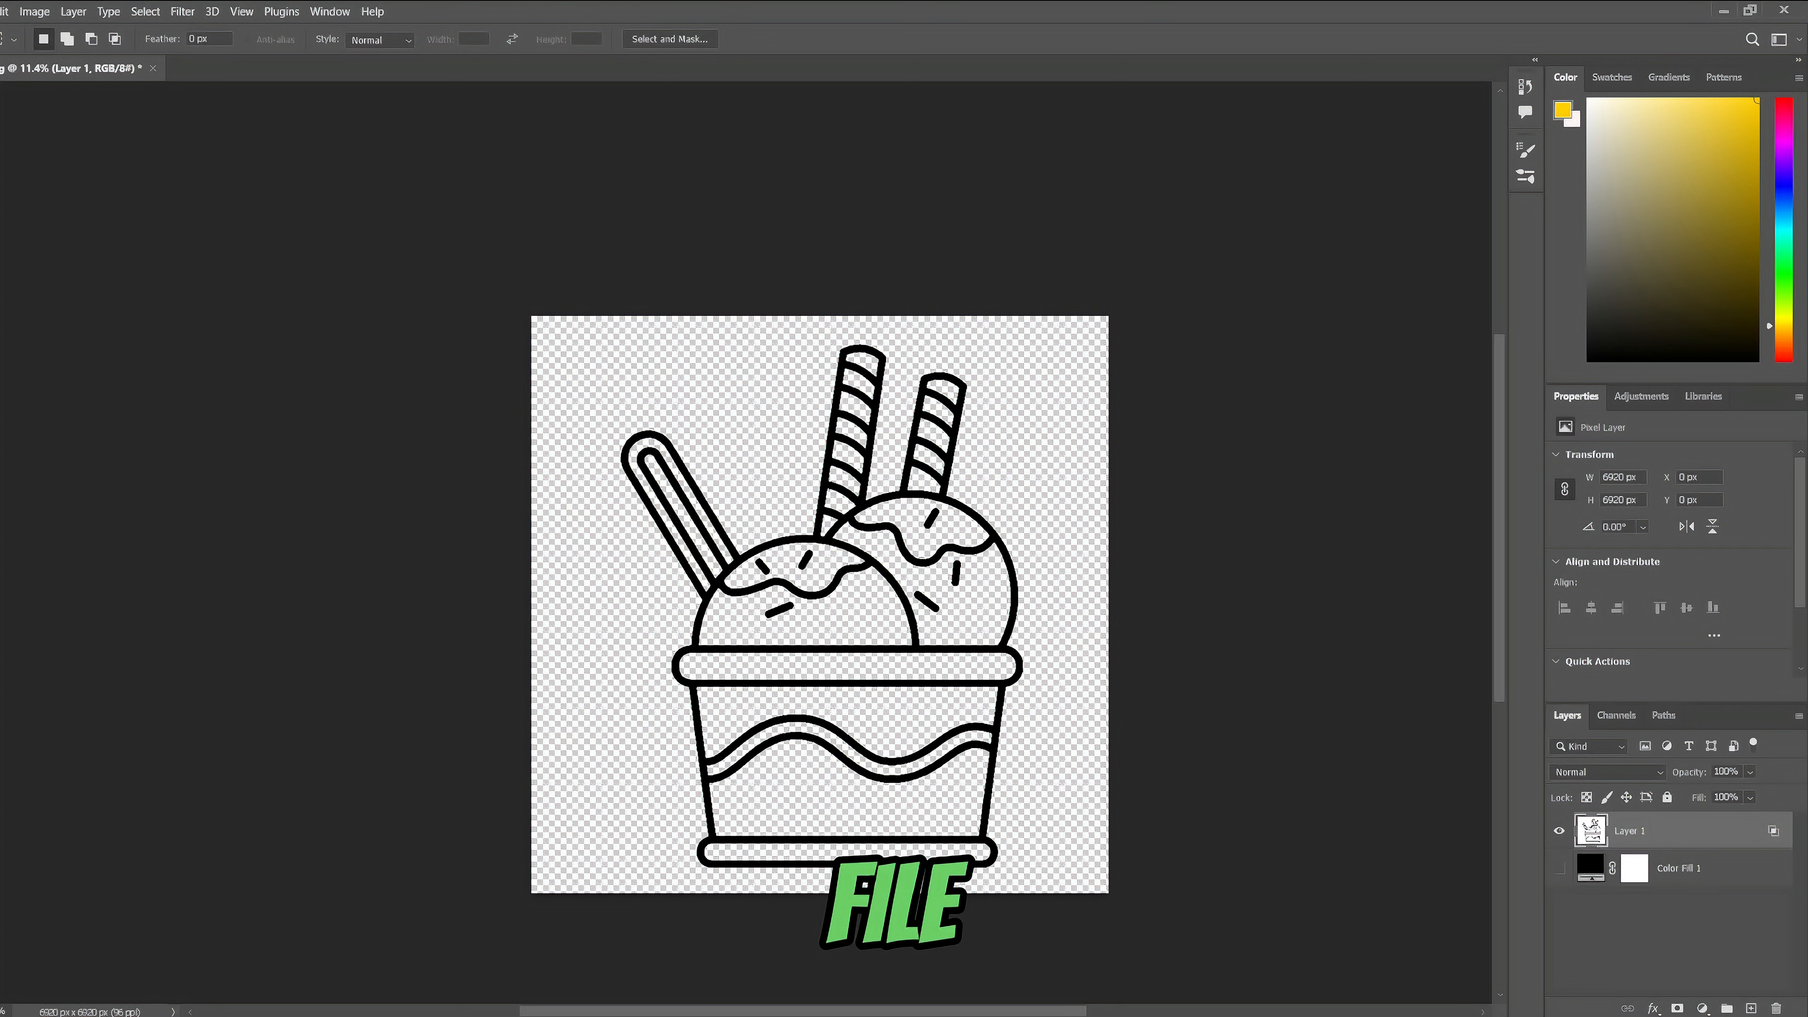
- Export the transparent black-line artwork in PNG format at 6920 x 6920 px, saving it as 1 on the Desktop
left_click(0, 12)
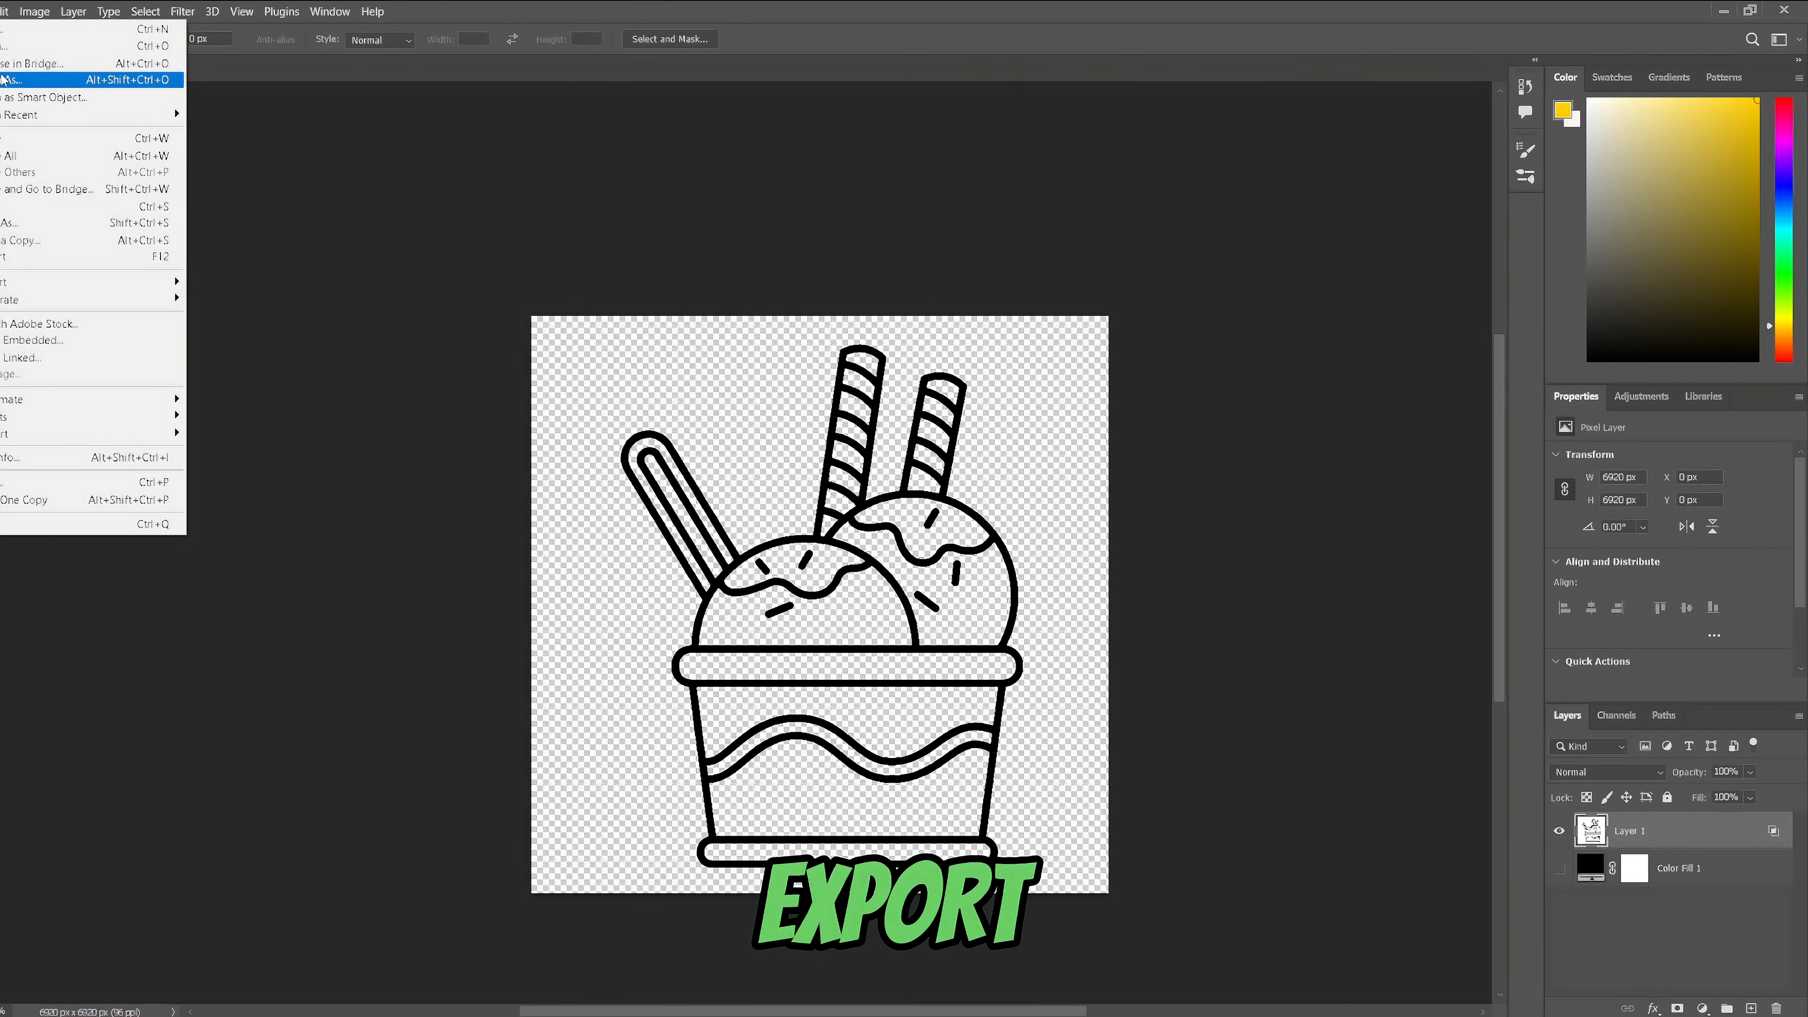
mouse_move(92, 281)
left_click(225, 297)
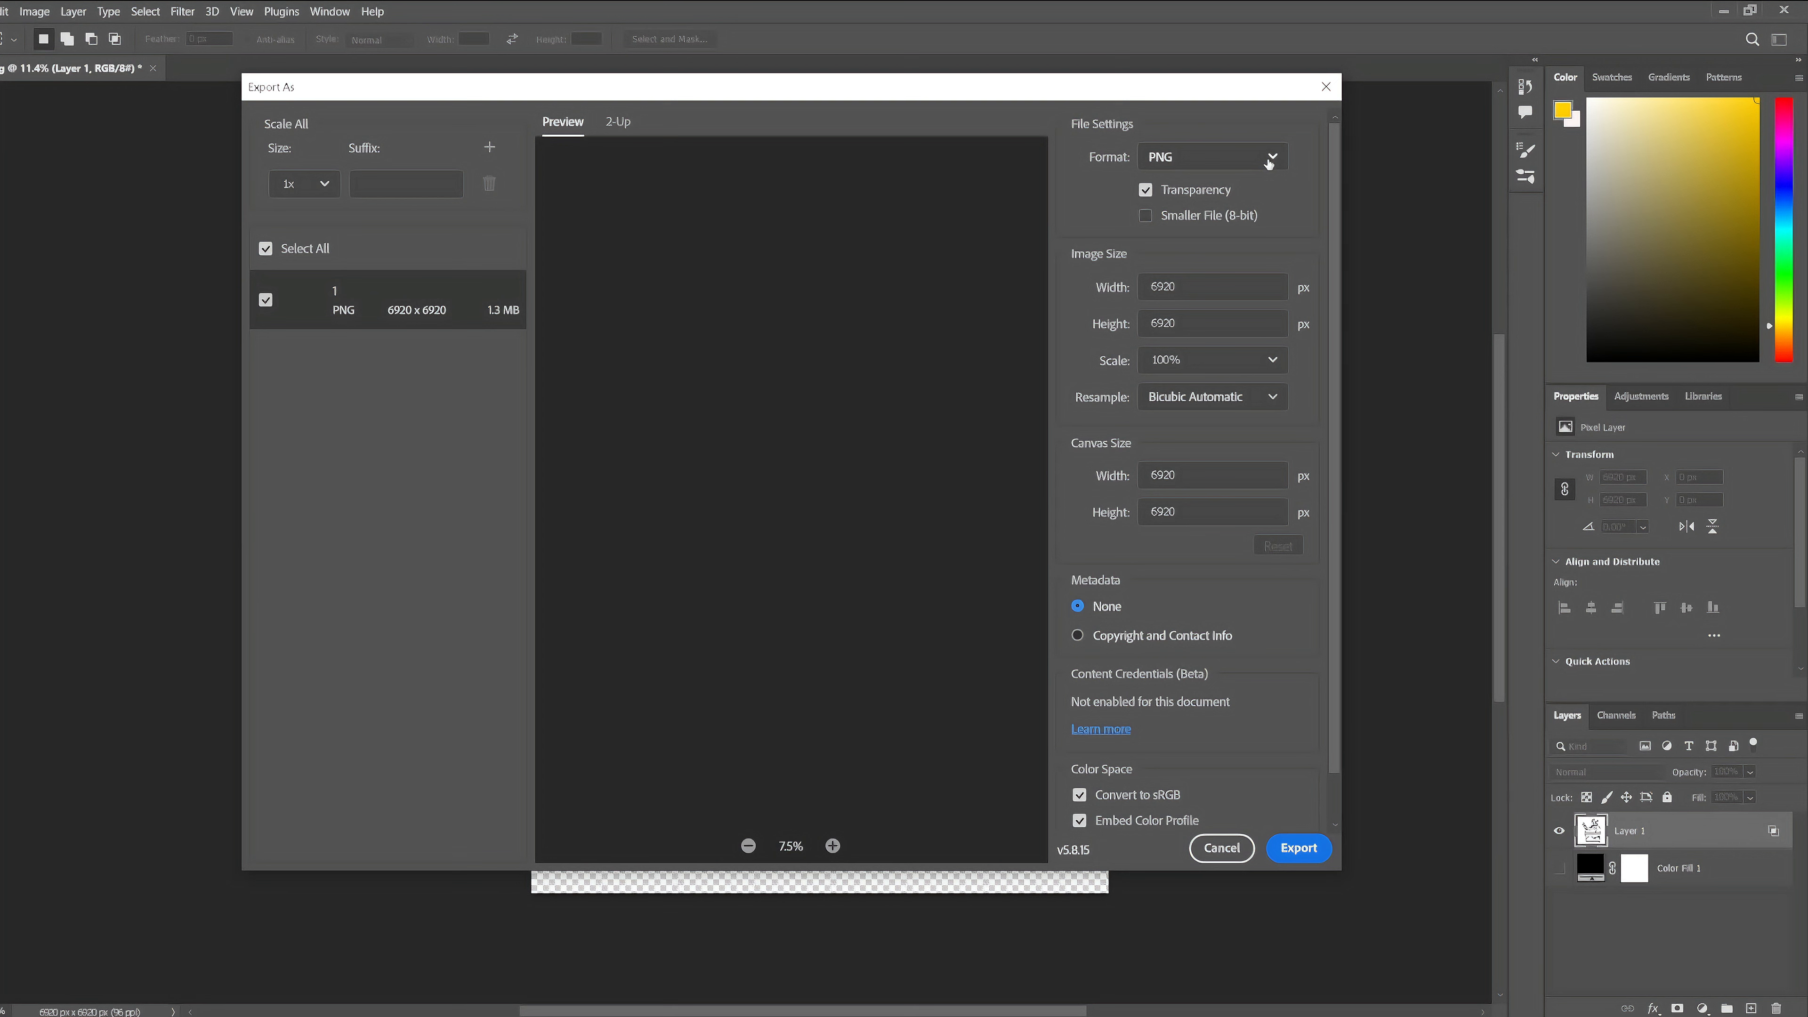
left_click(1255, 159)
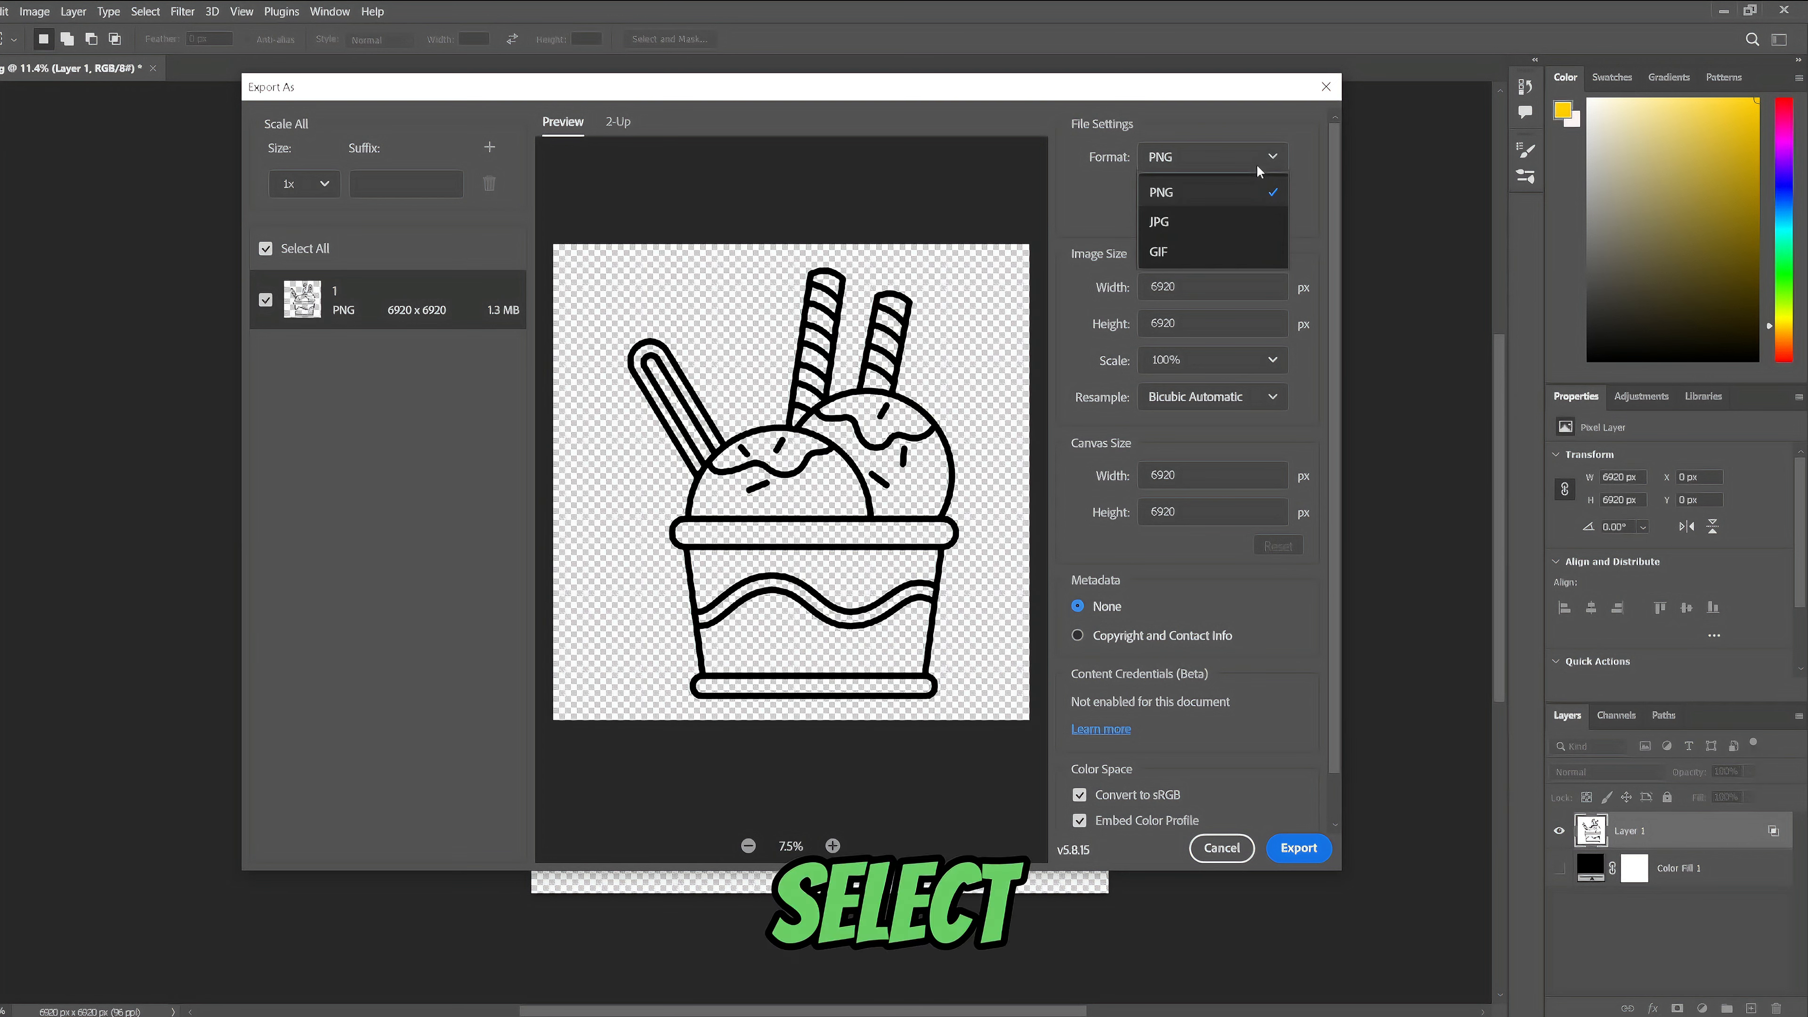
left_click(1203, 191)
left_click(1299, 847)
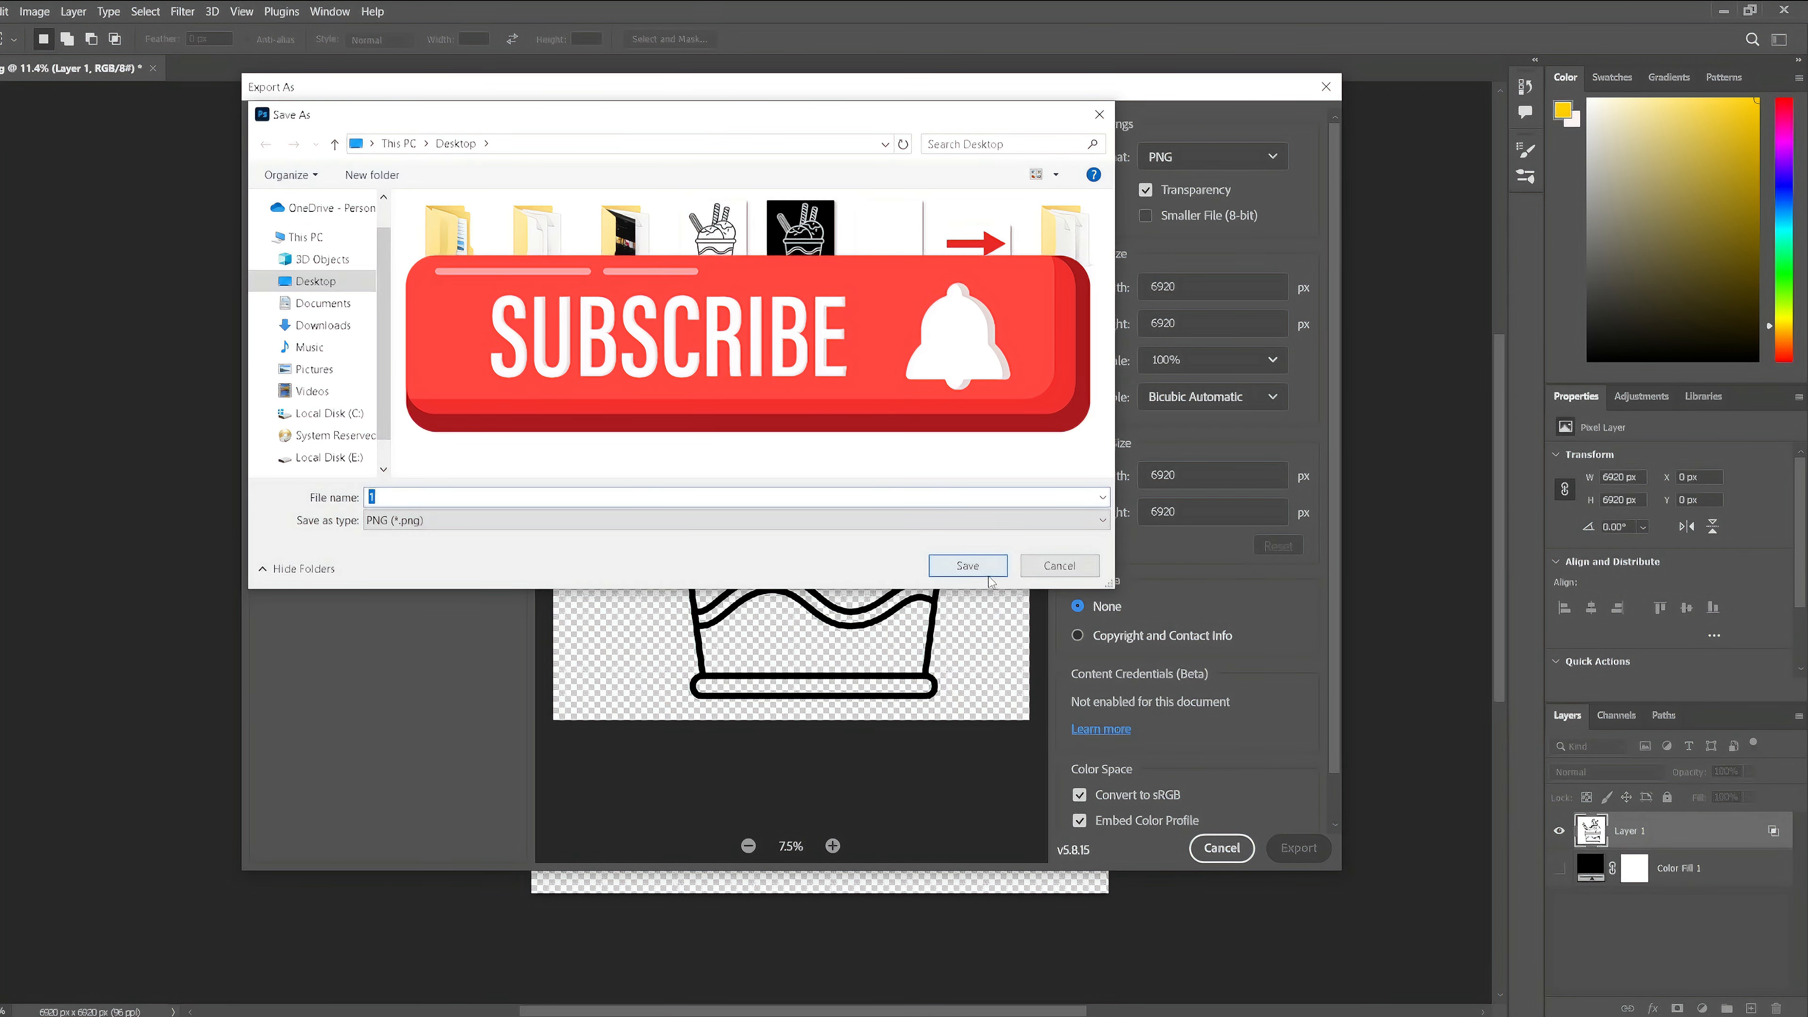
left_click(933, 495)
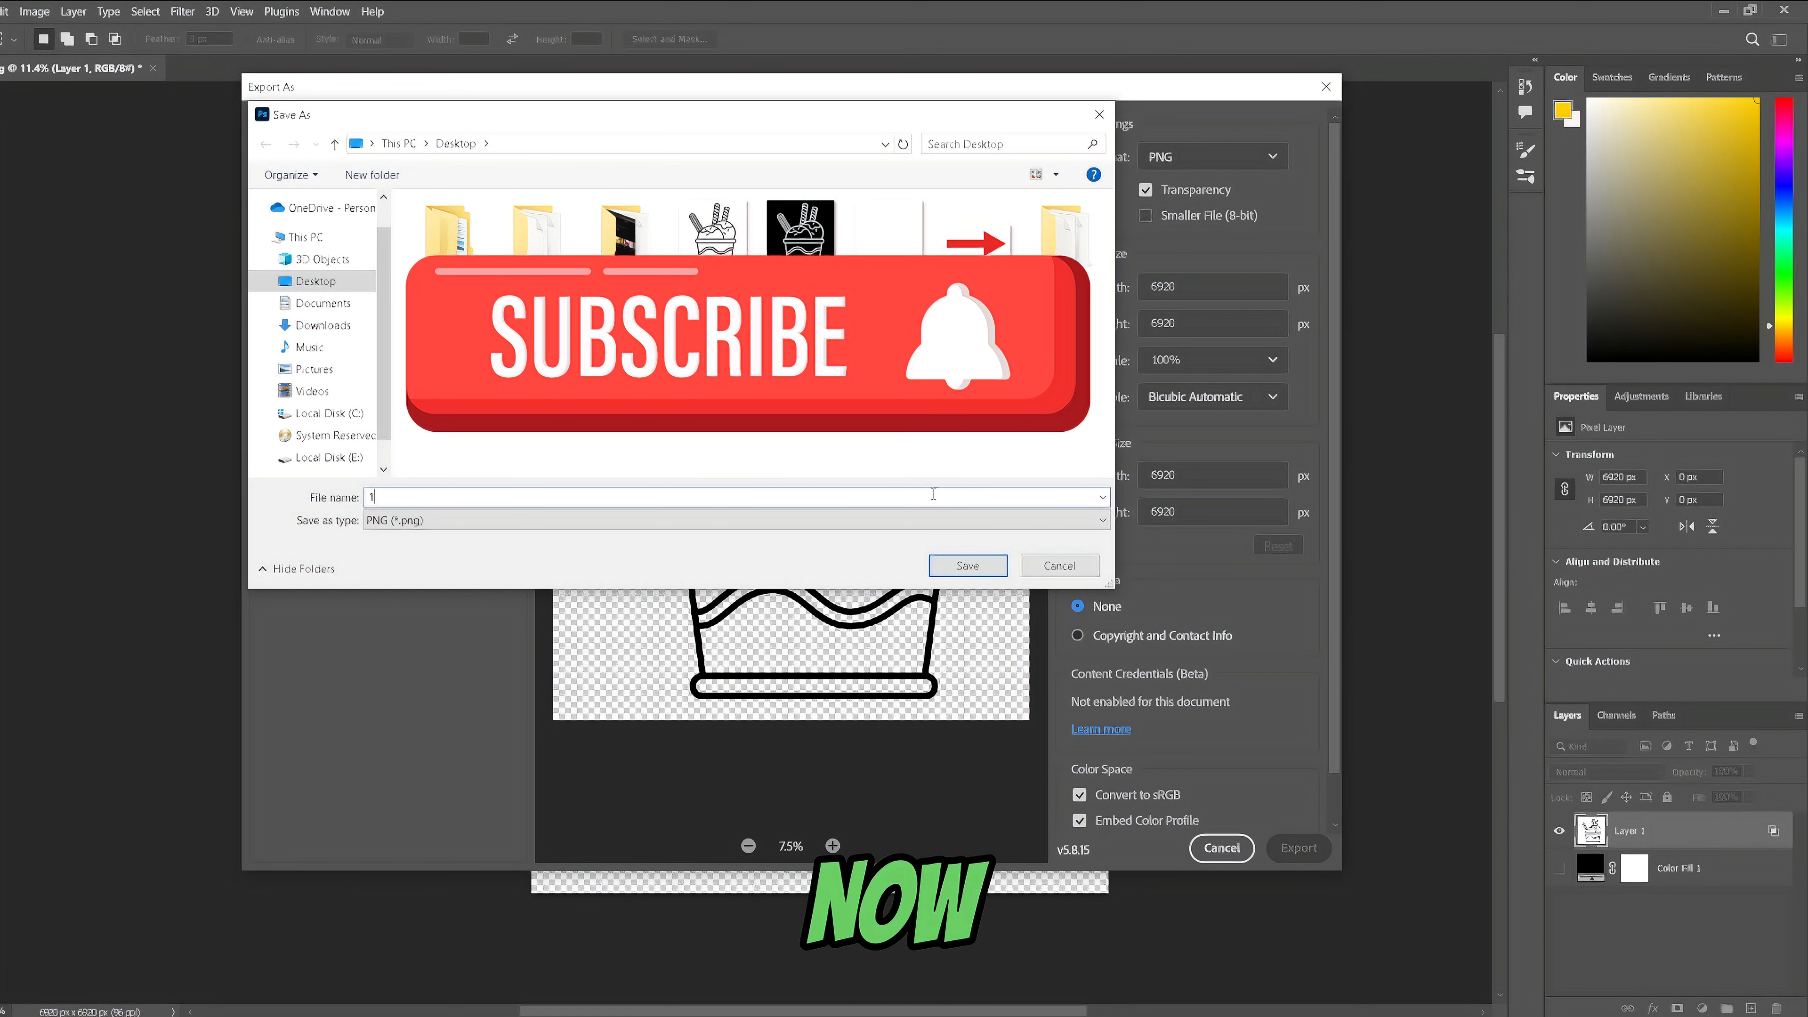
left_click(967, 564)
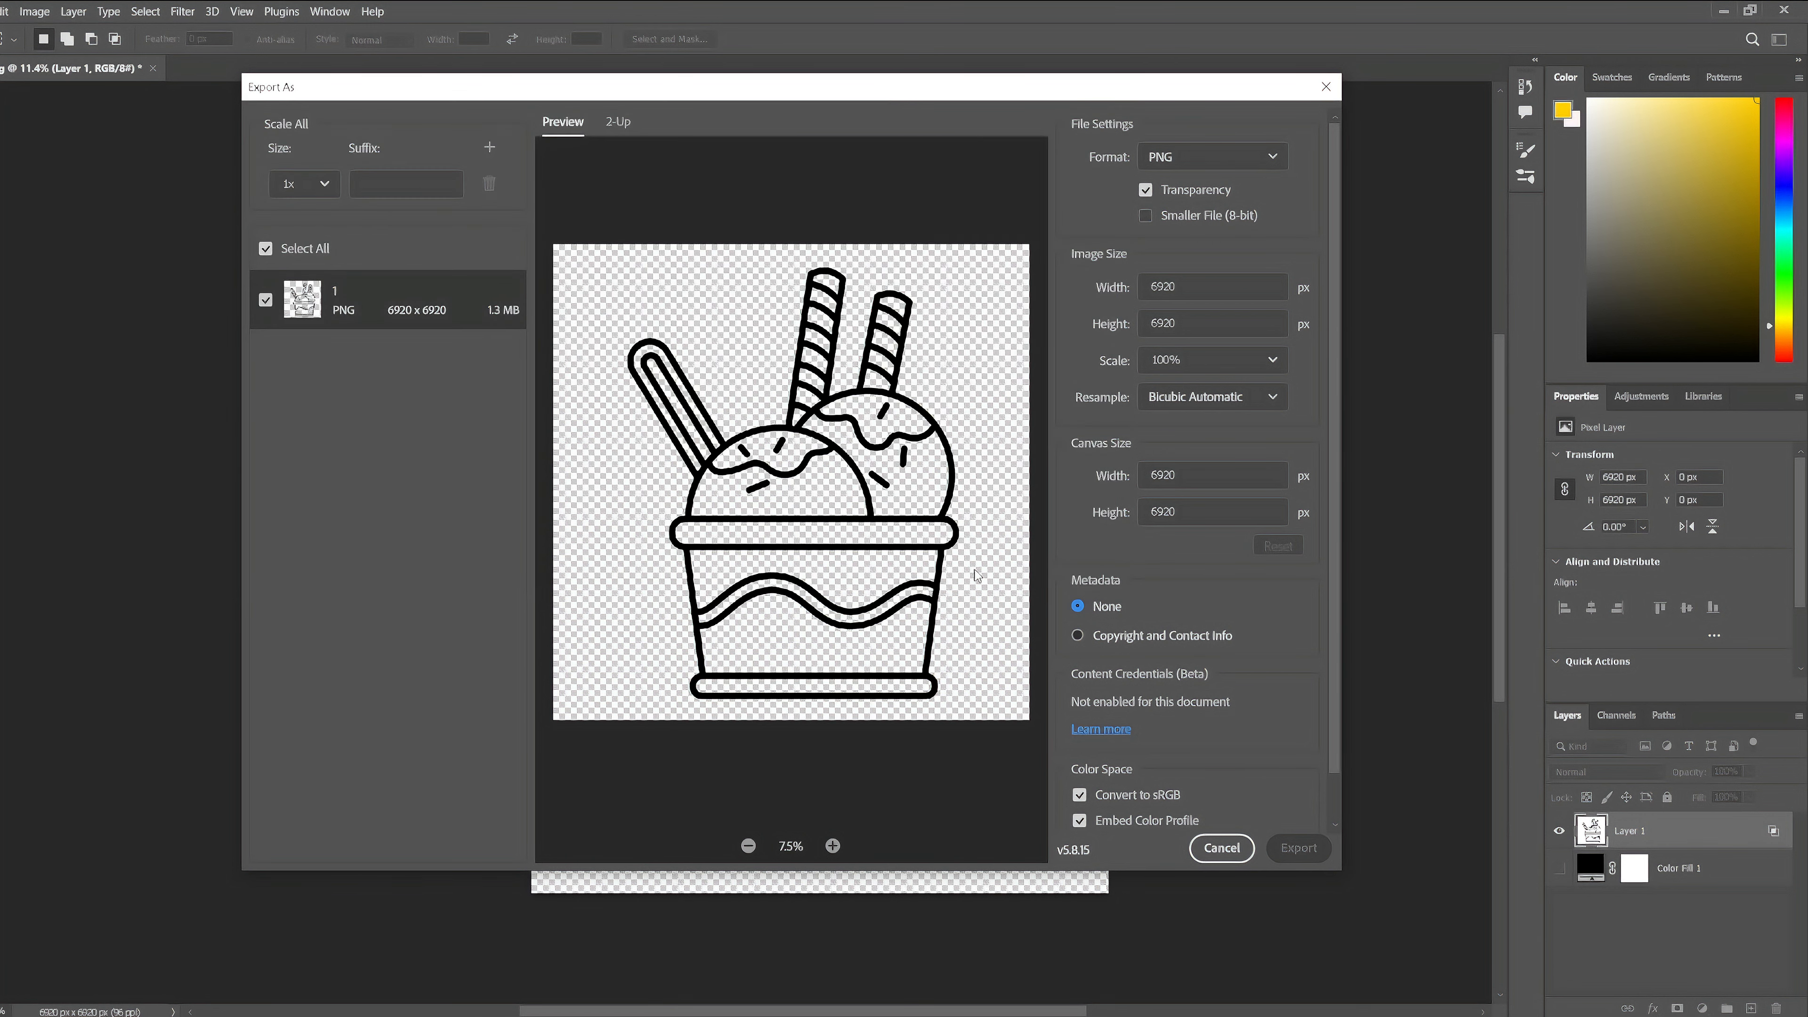